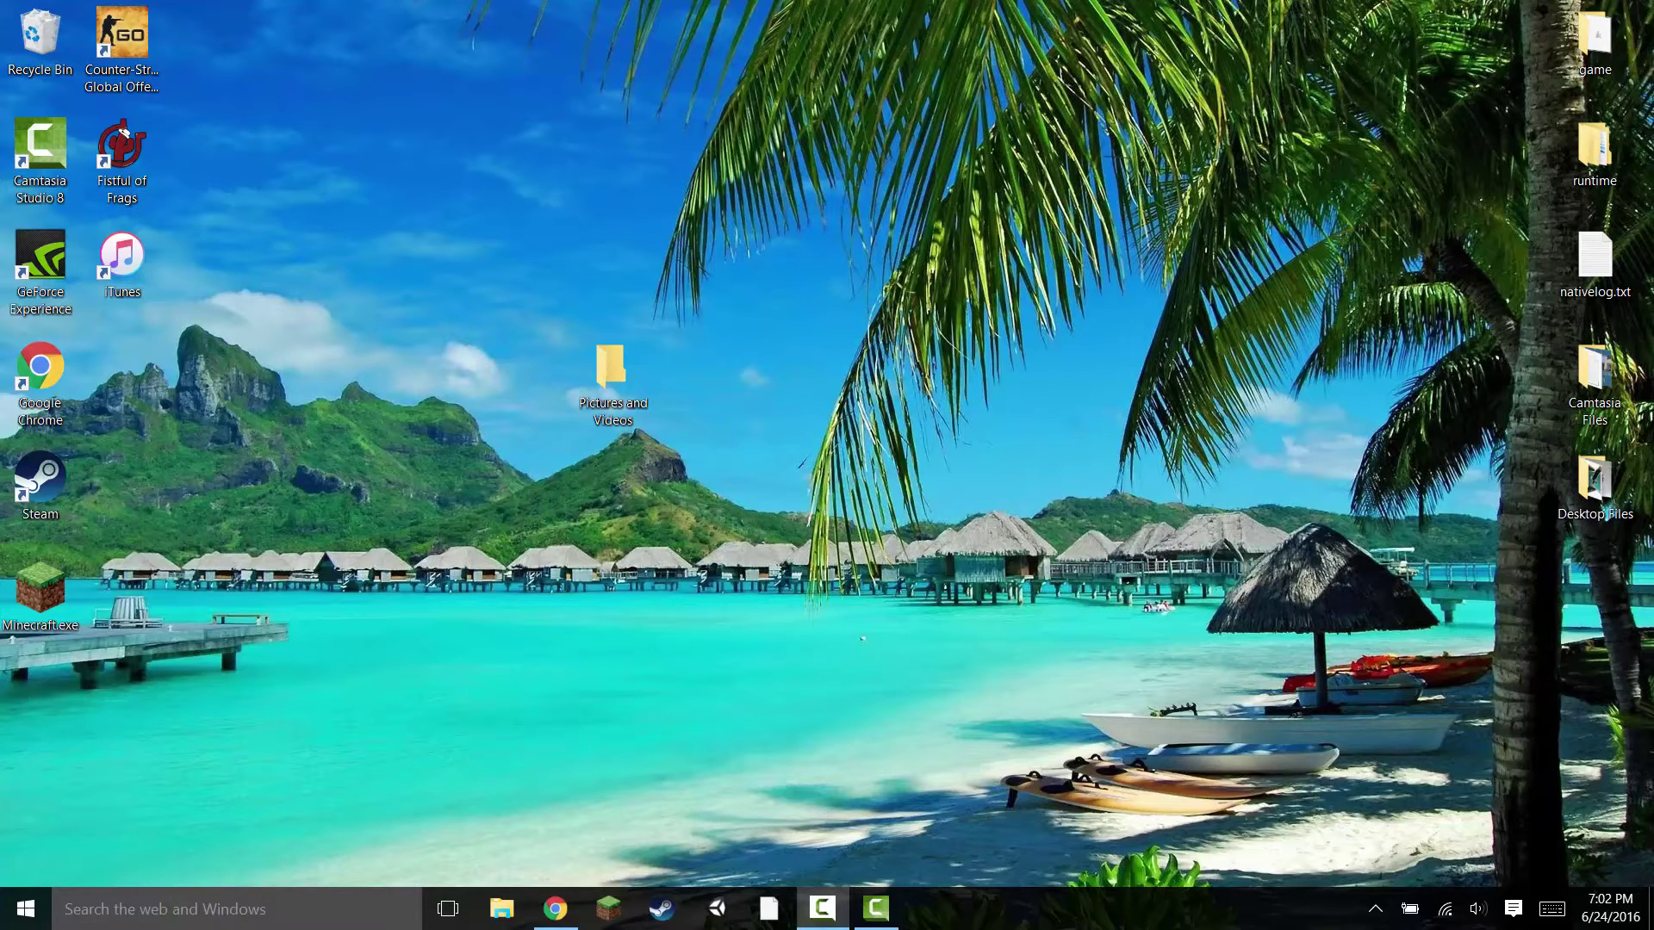
# Step: Search the taskbar for 'this pc' and open This PC
pyautogui.click(324, 909)
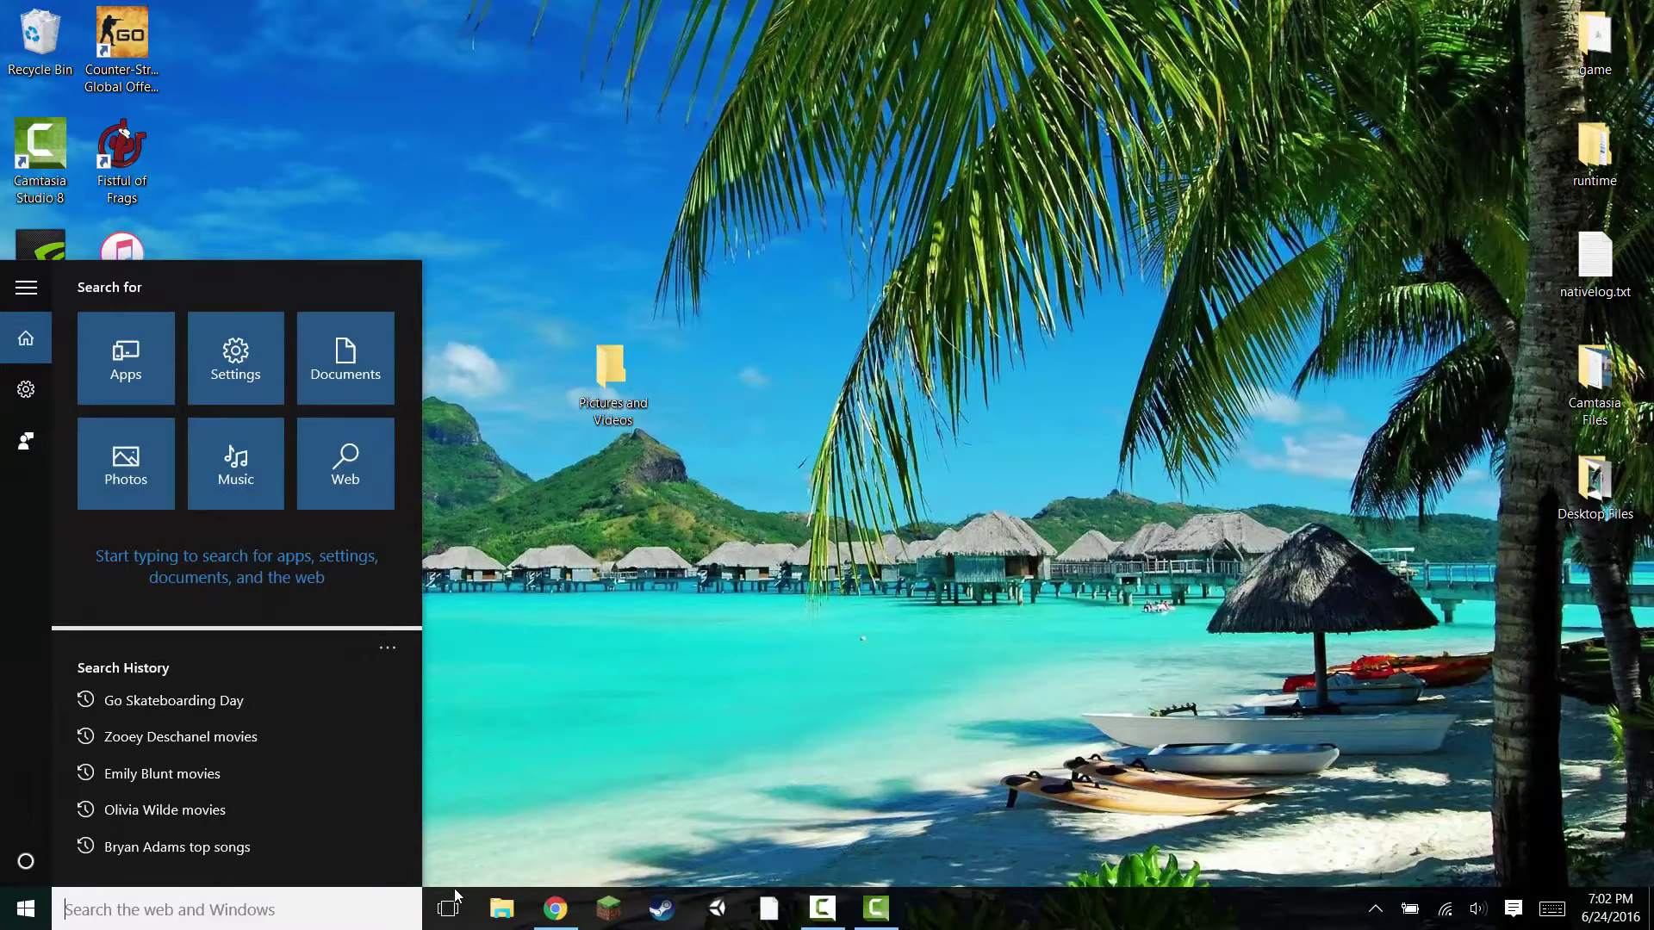
pyautogui.write('this pc')
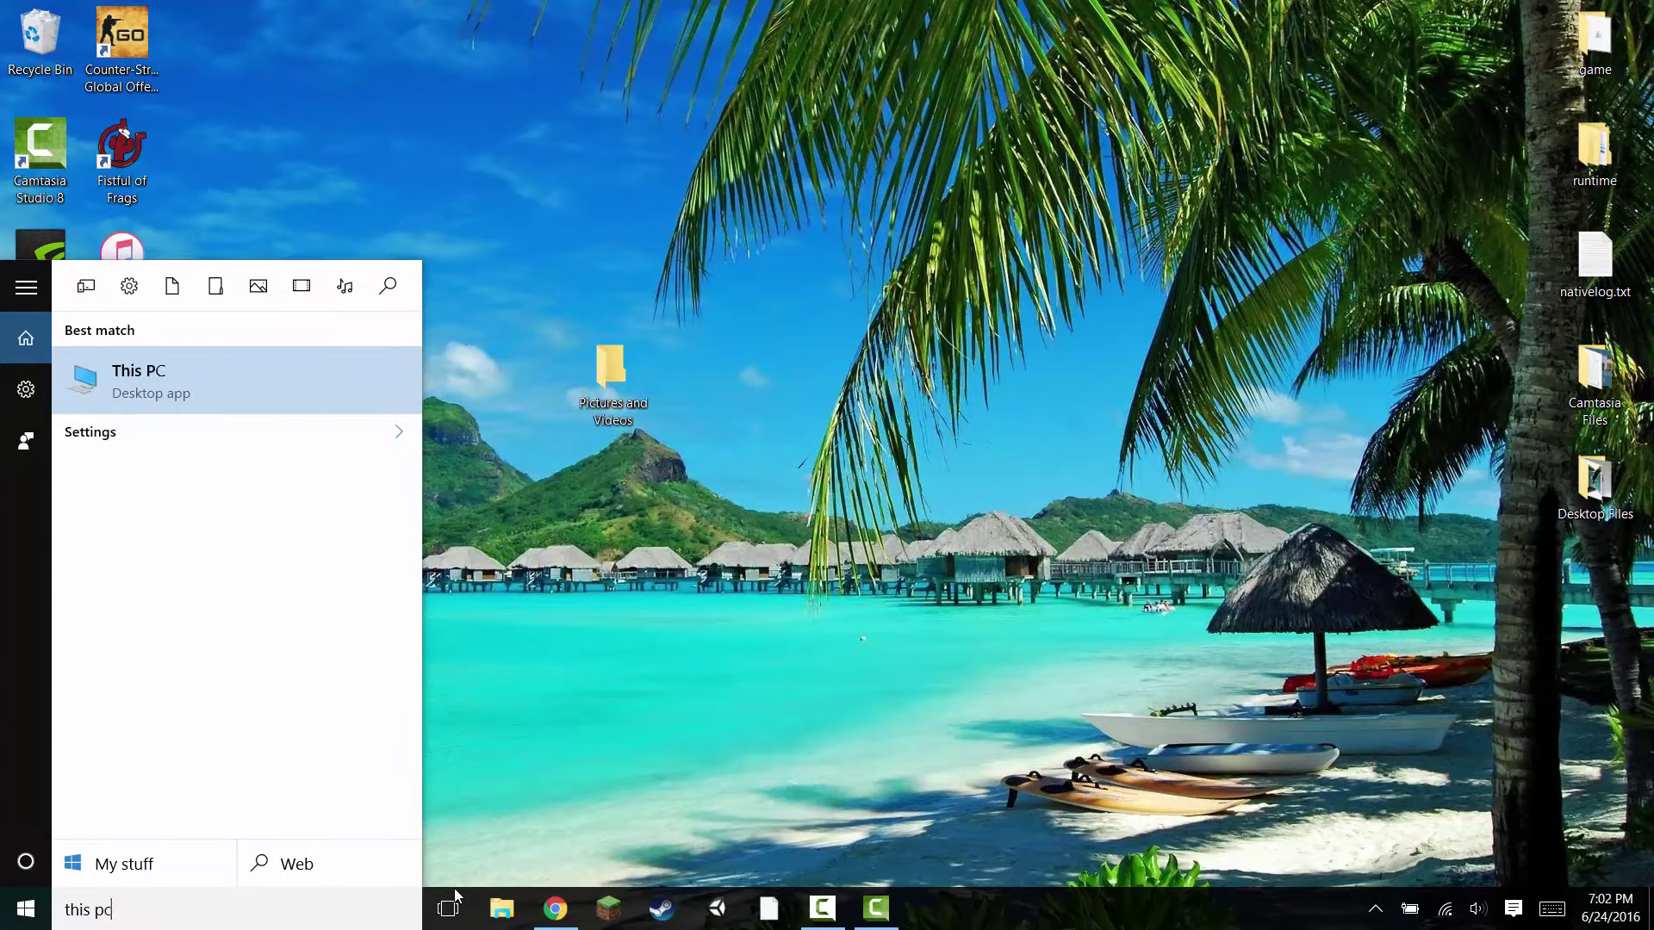
pyautogui.press('Return')
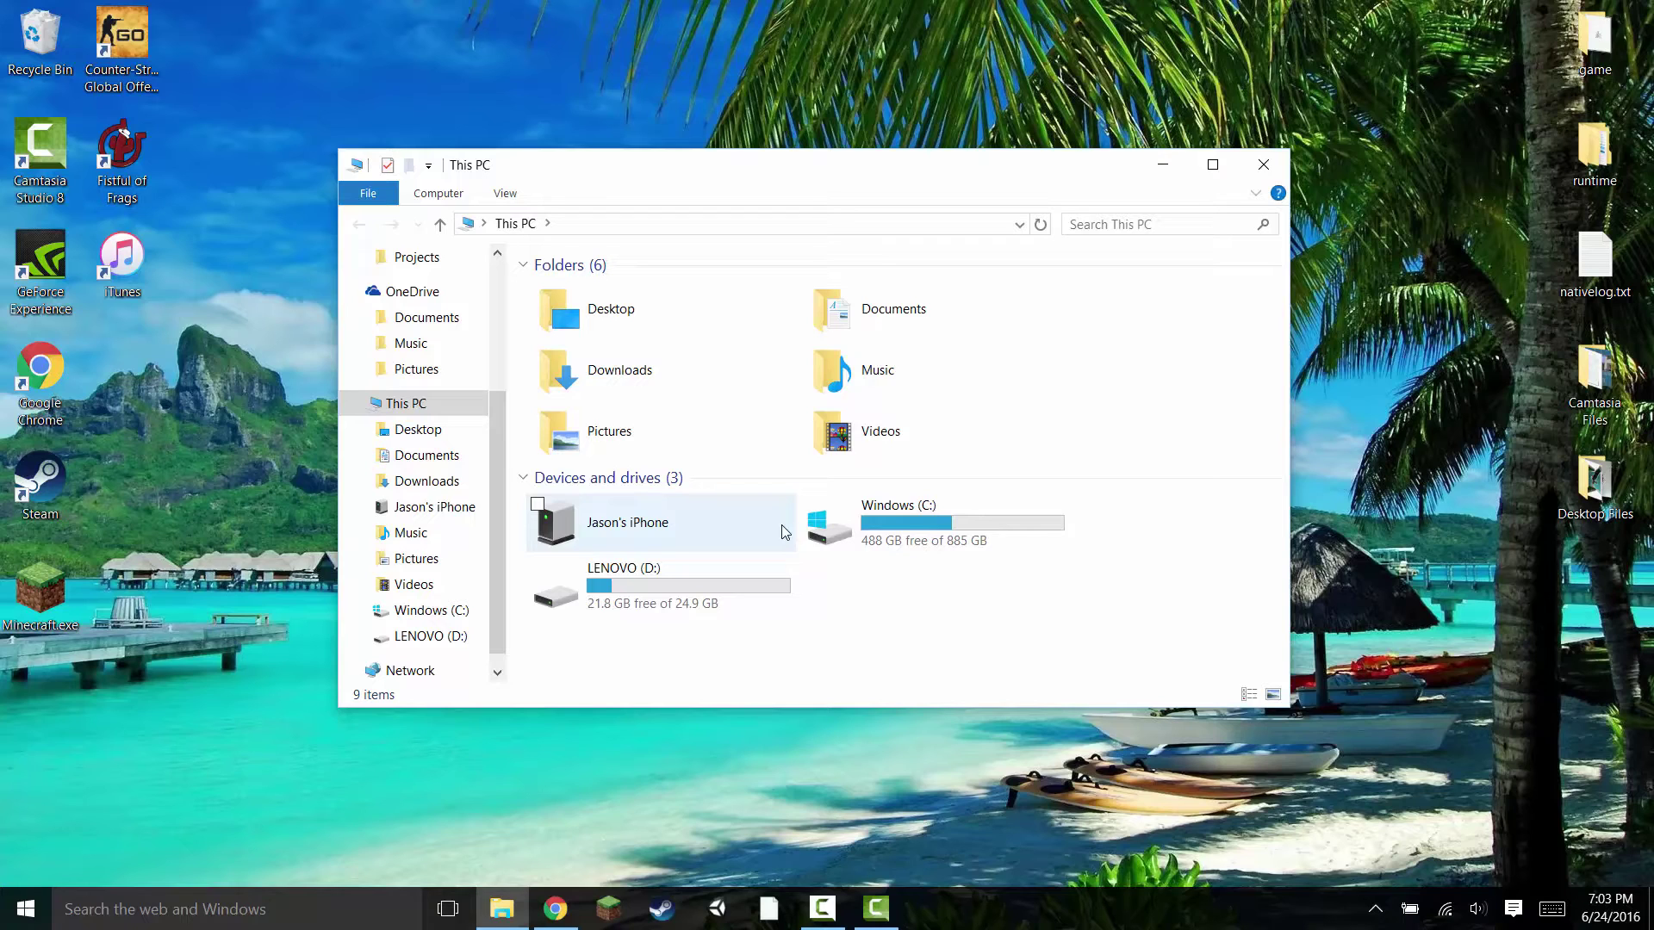
pyautogui.doubleClick(636, 543)
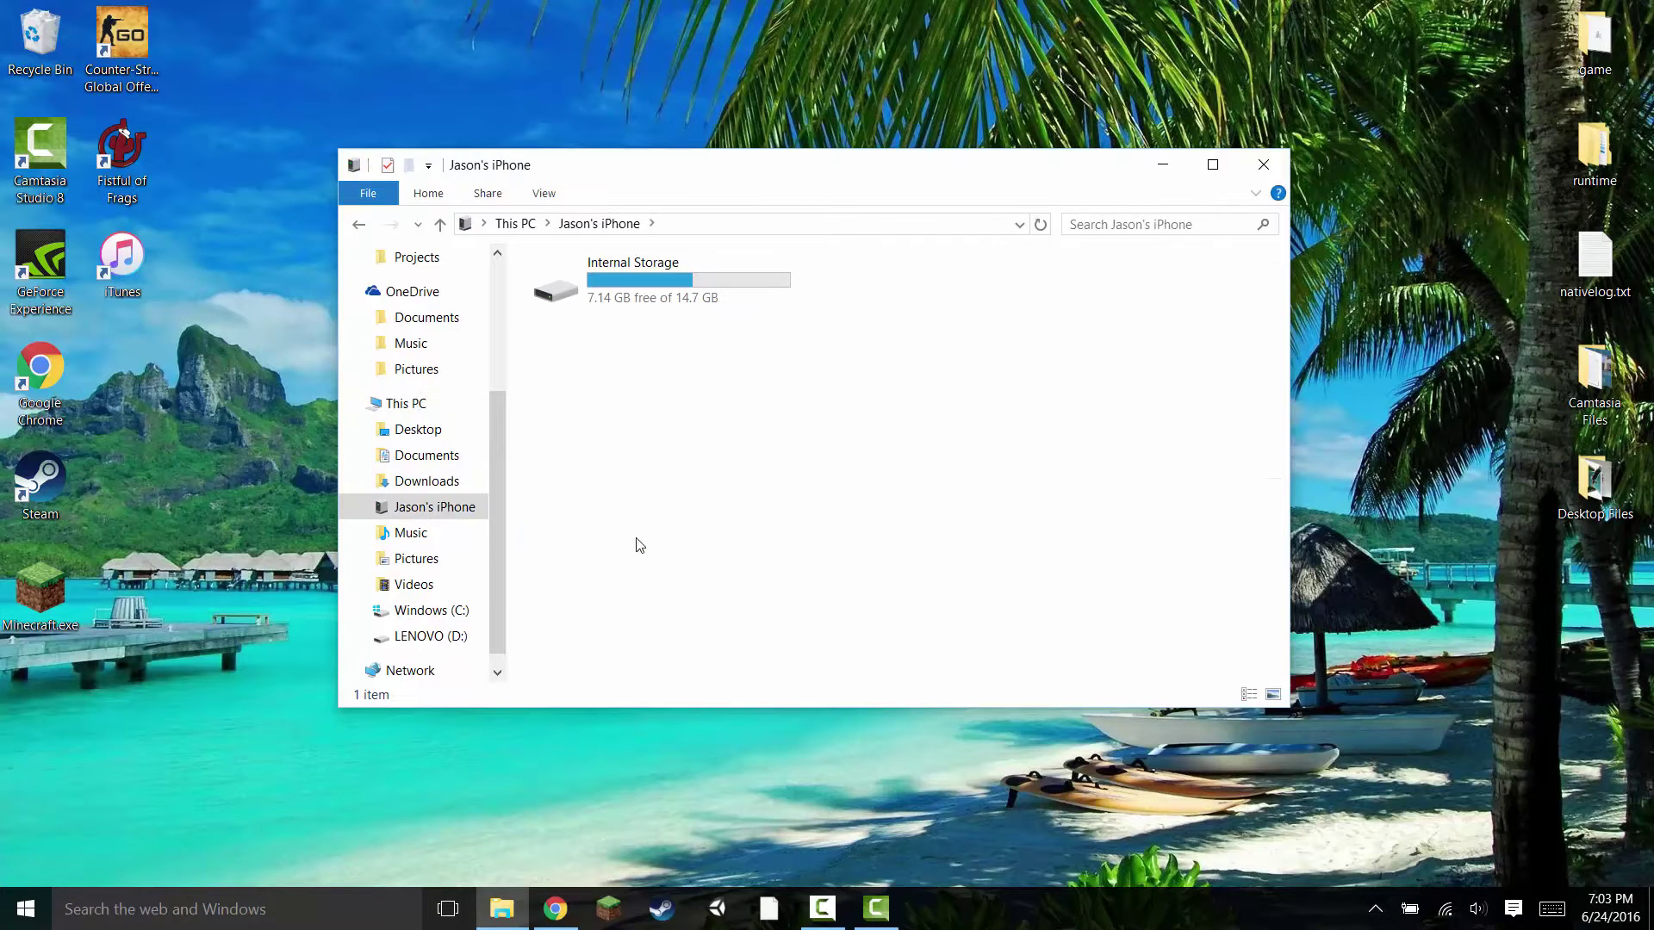
pyautogui.moveTo(659, 280)
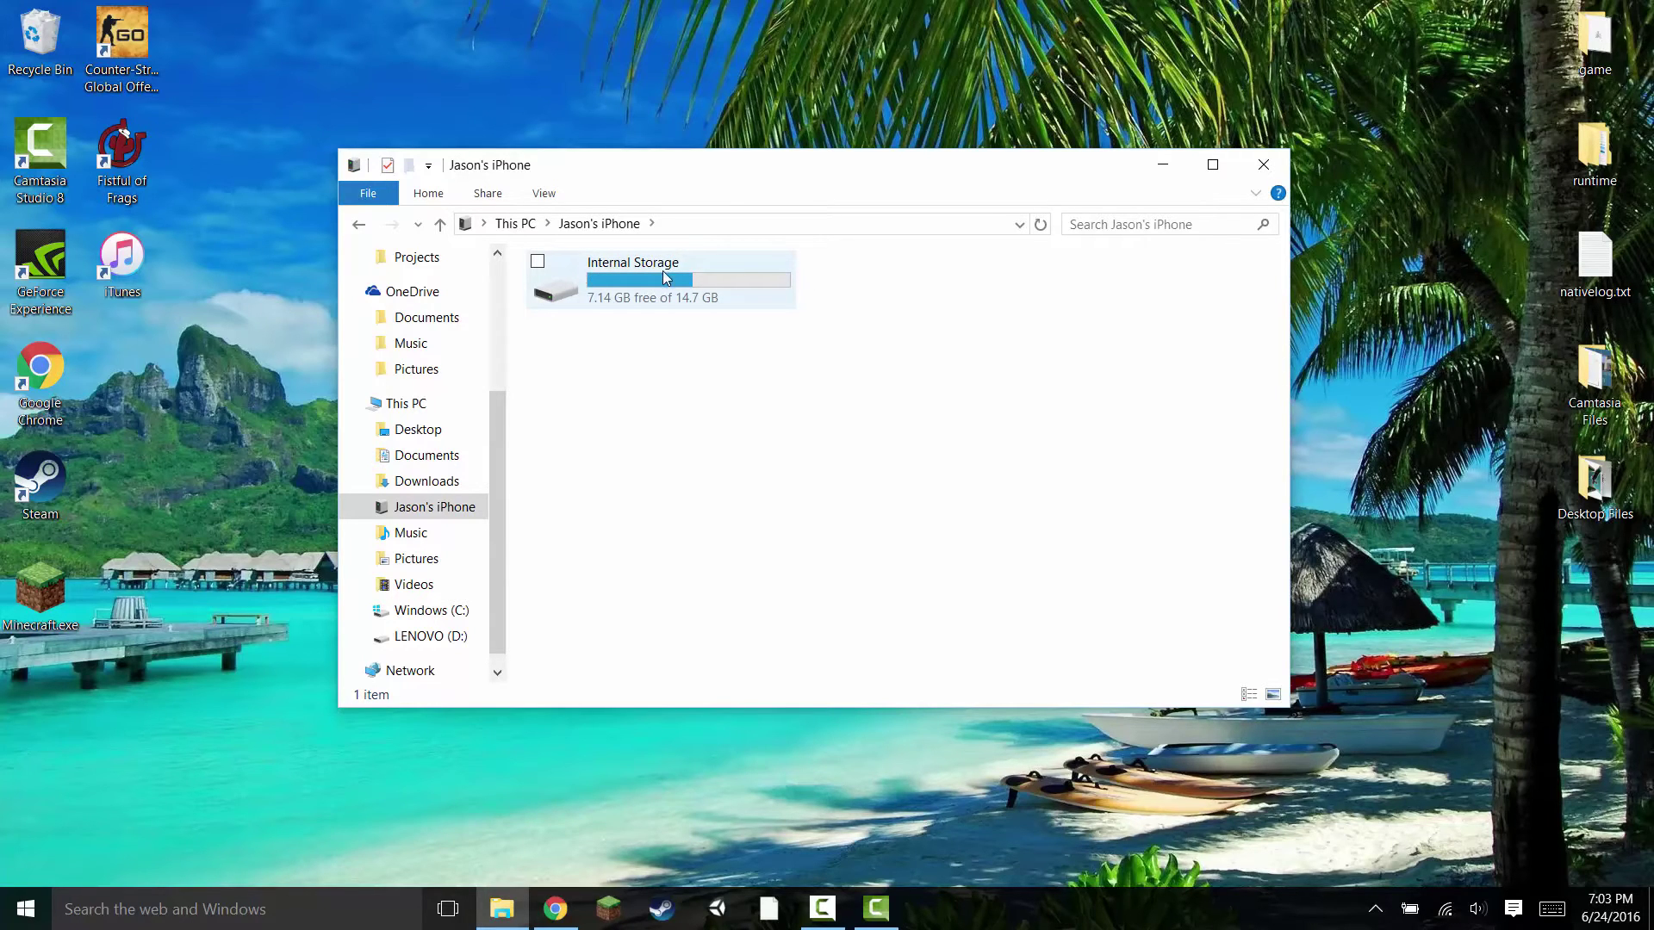
pyautogui.doubleClick(662, 276)
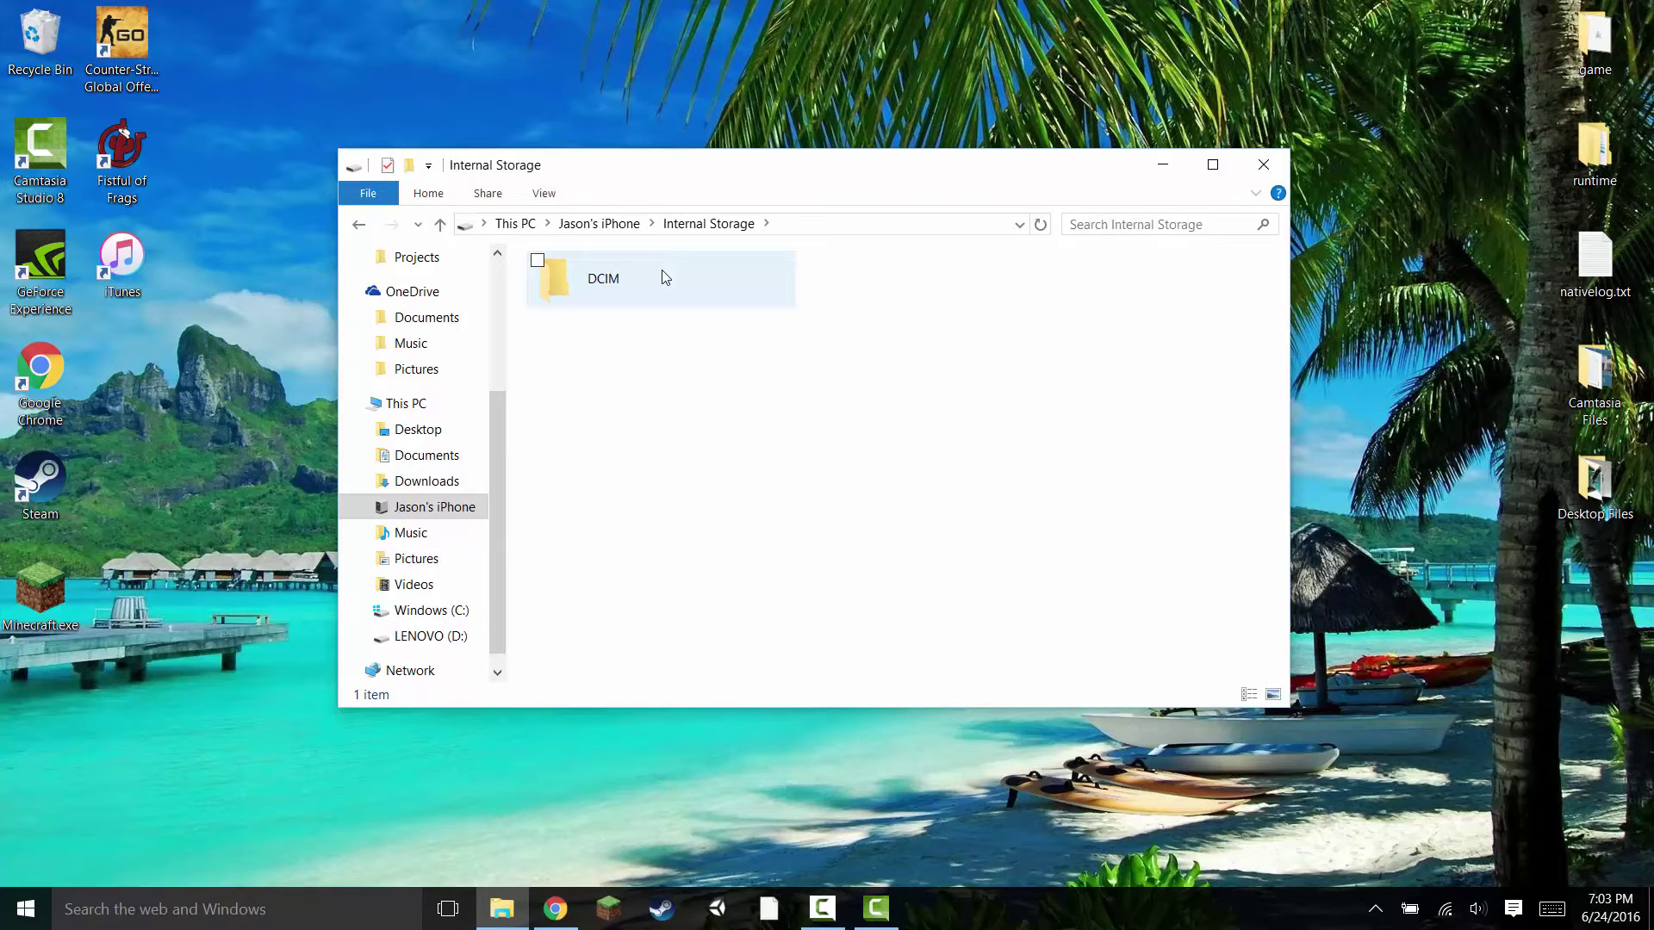
pyautogui.doubleClick(662, 276)
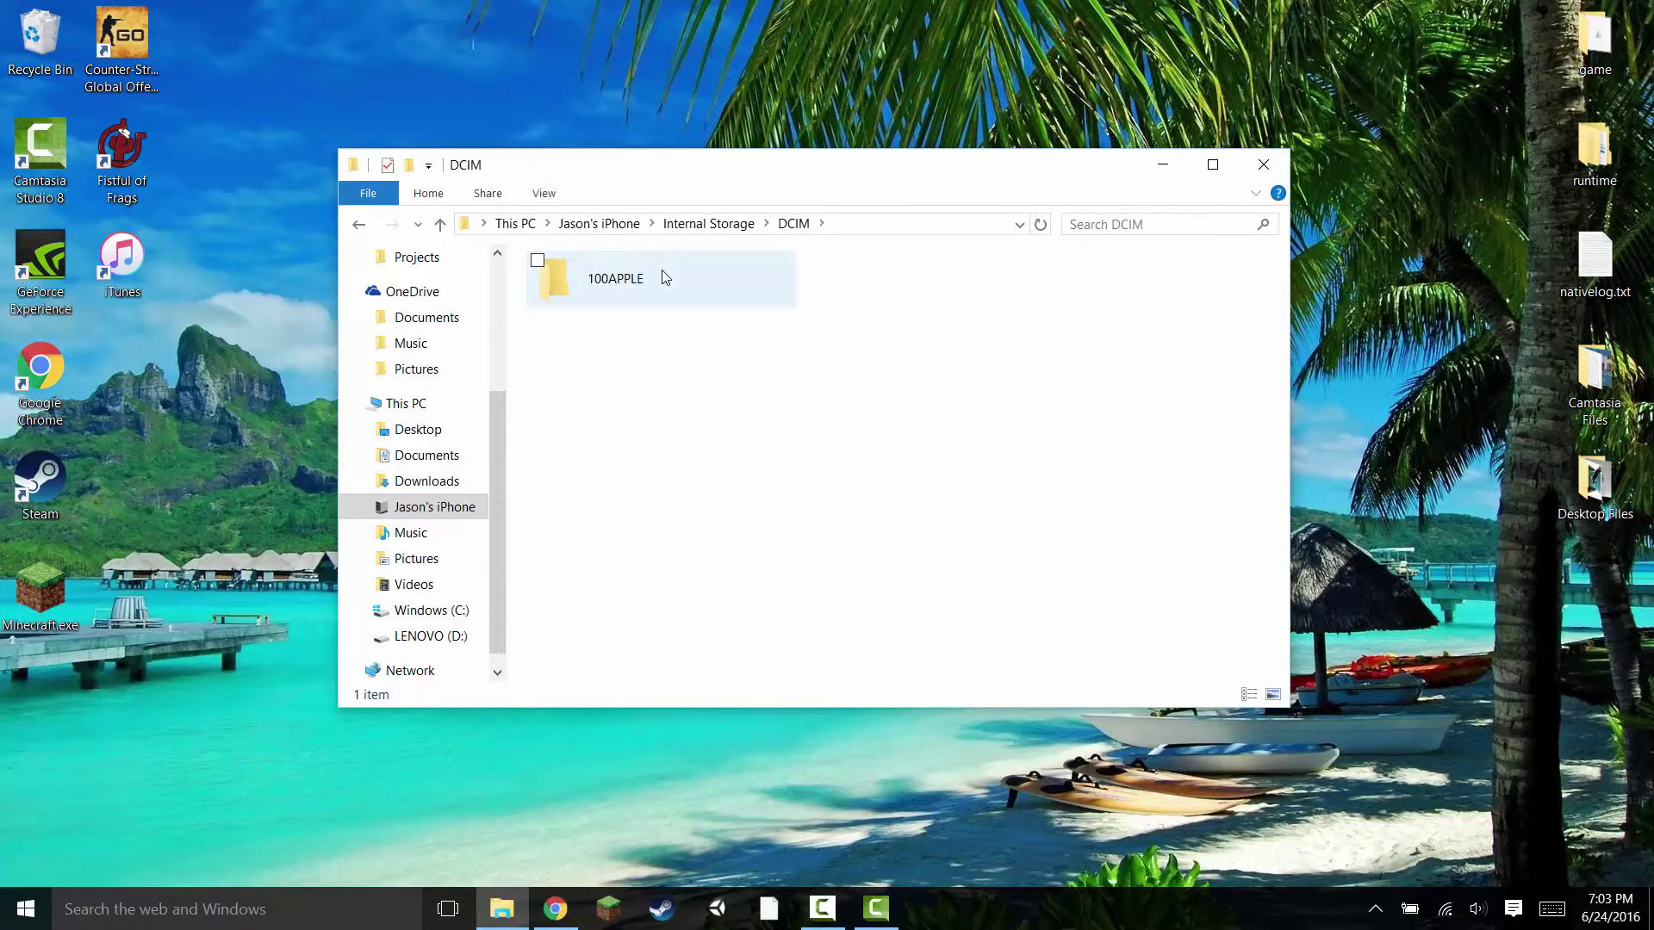
pyautogui.doubleClick(660, 277)
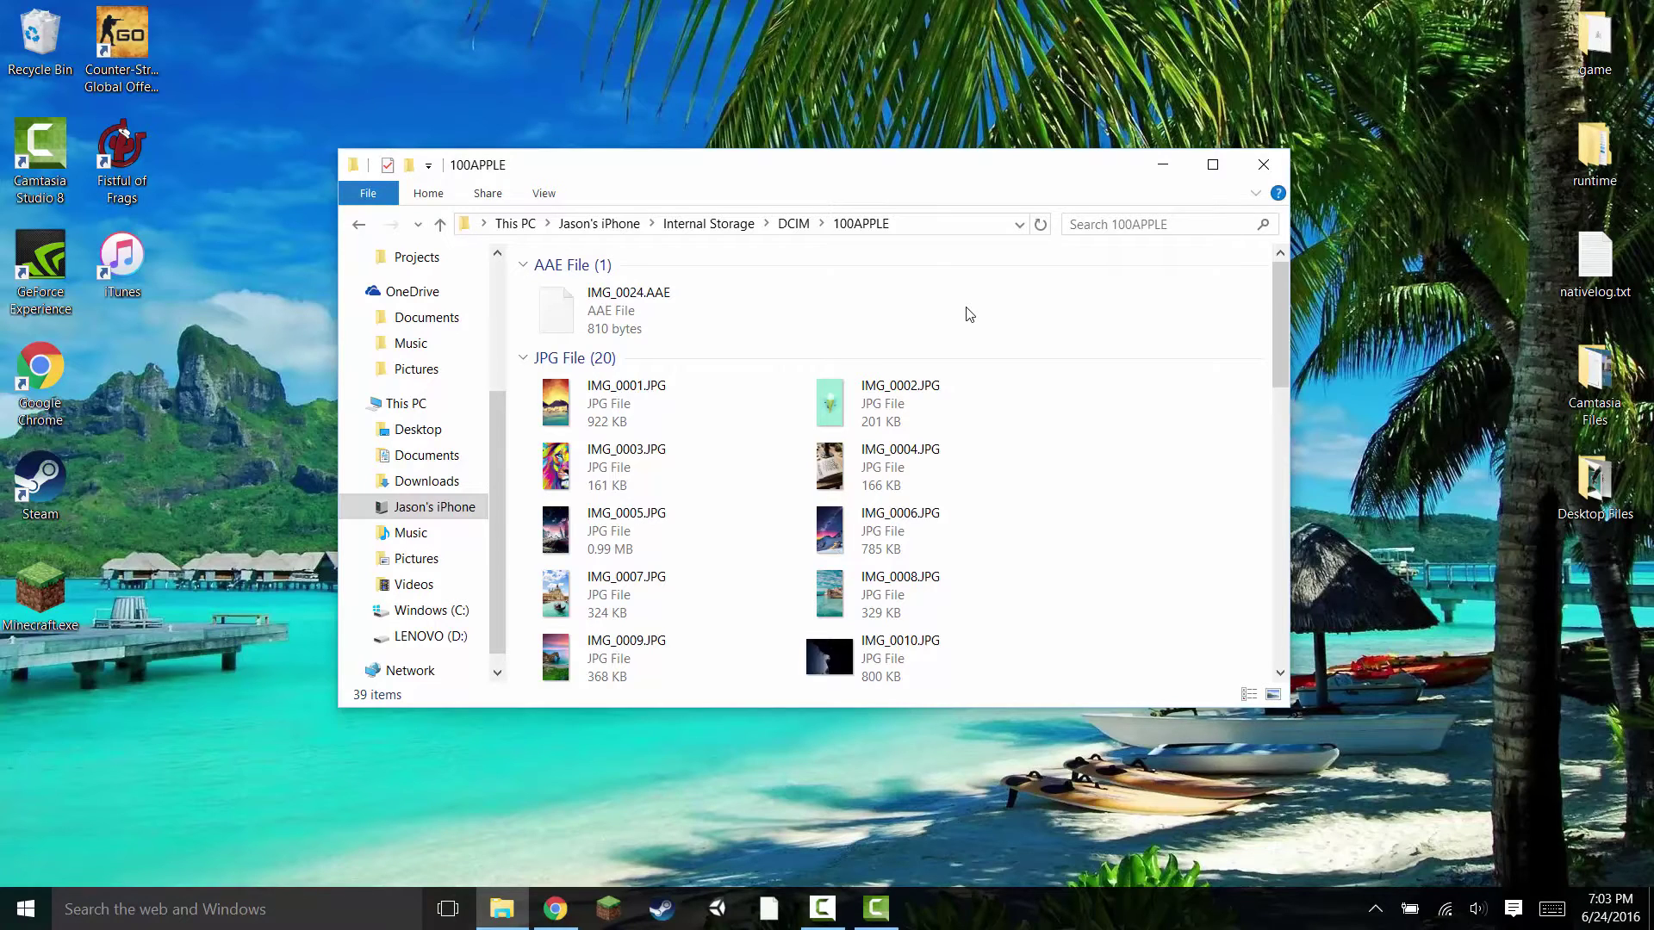
pyautogui.scroll(-2, 966, 315)
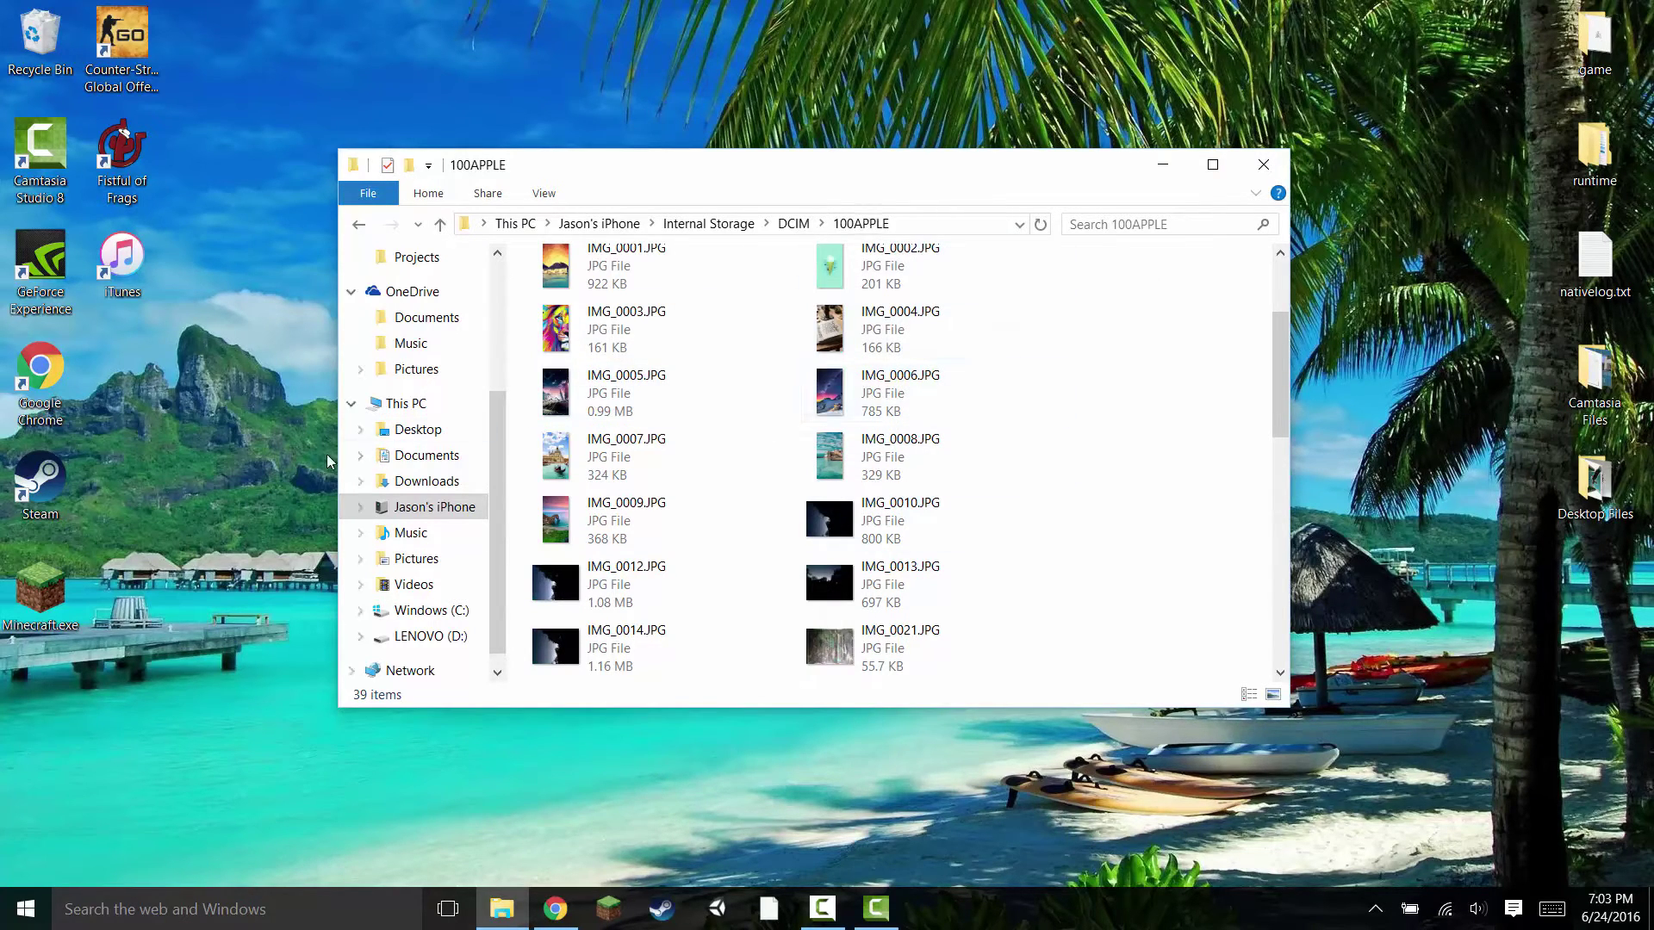
pyautogui.scroll(-5, 969, 380)
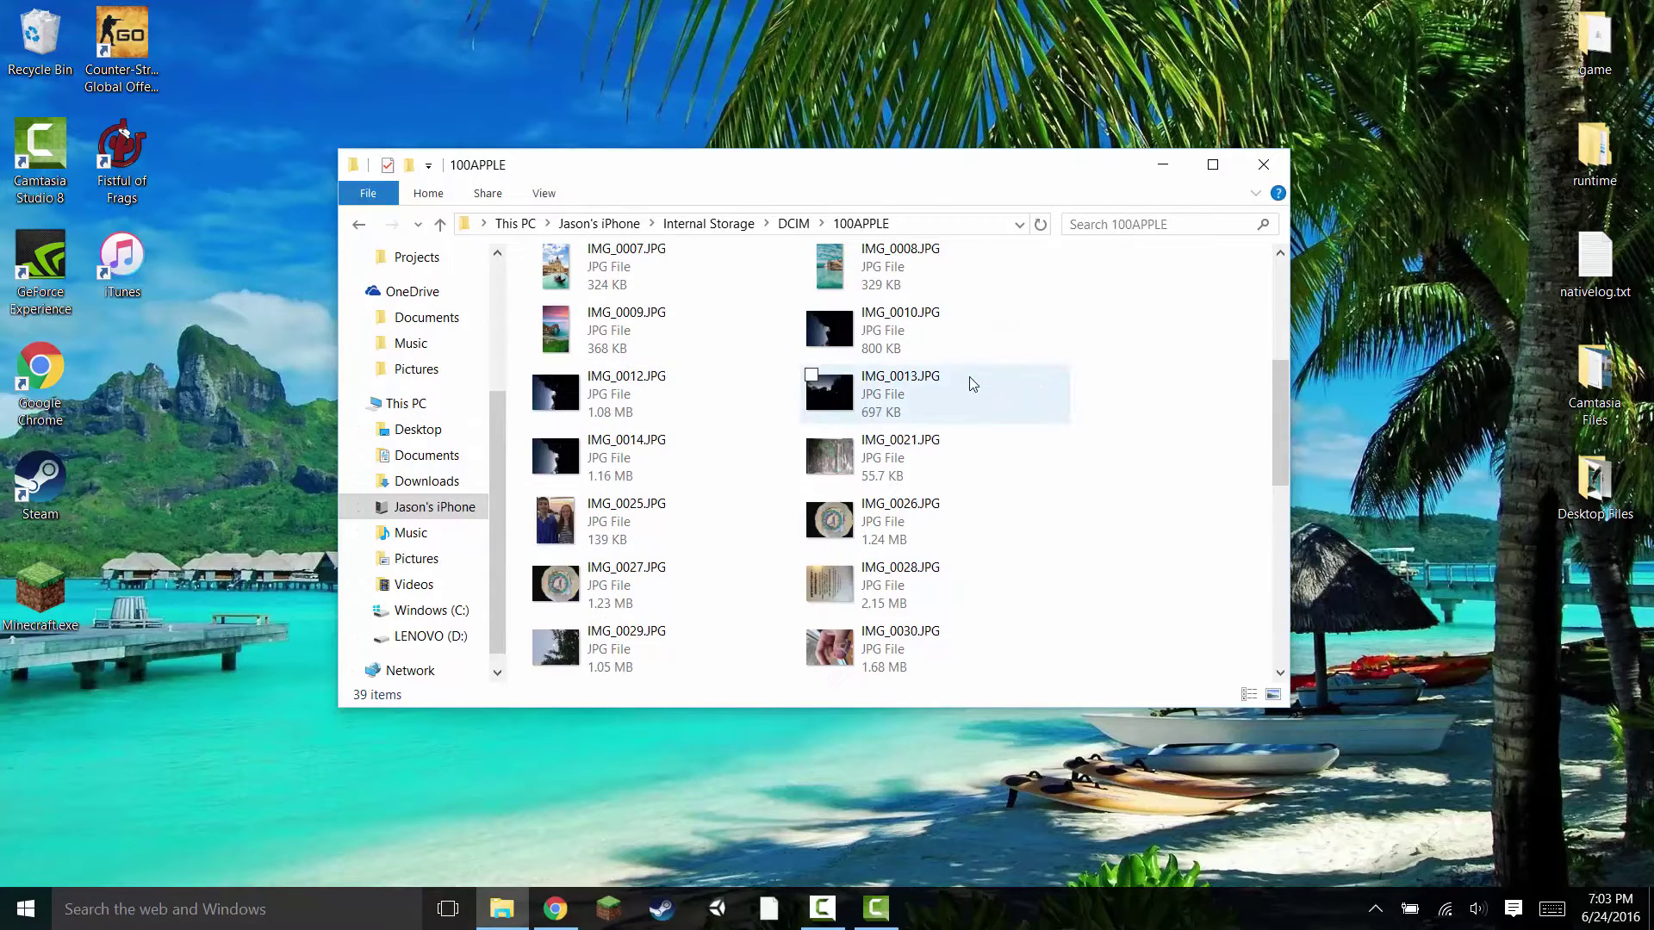
pyautogui.scroll(-5, 971, 383)
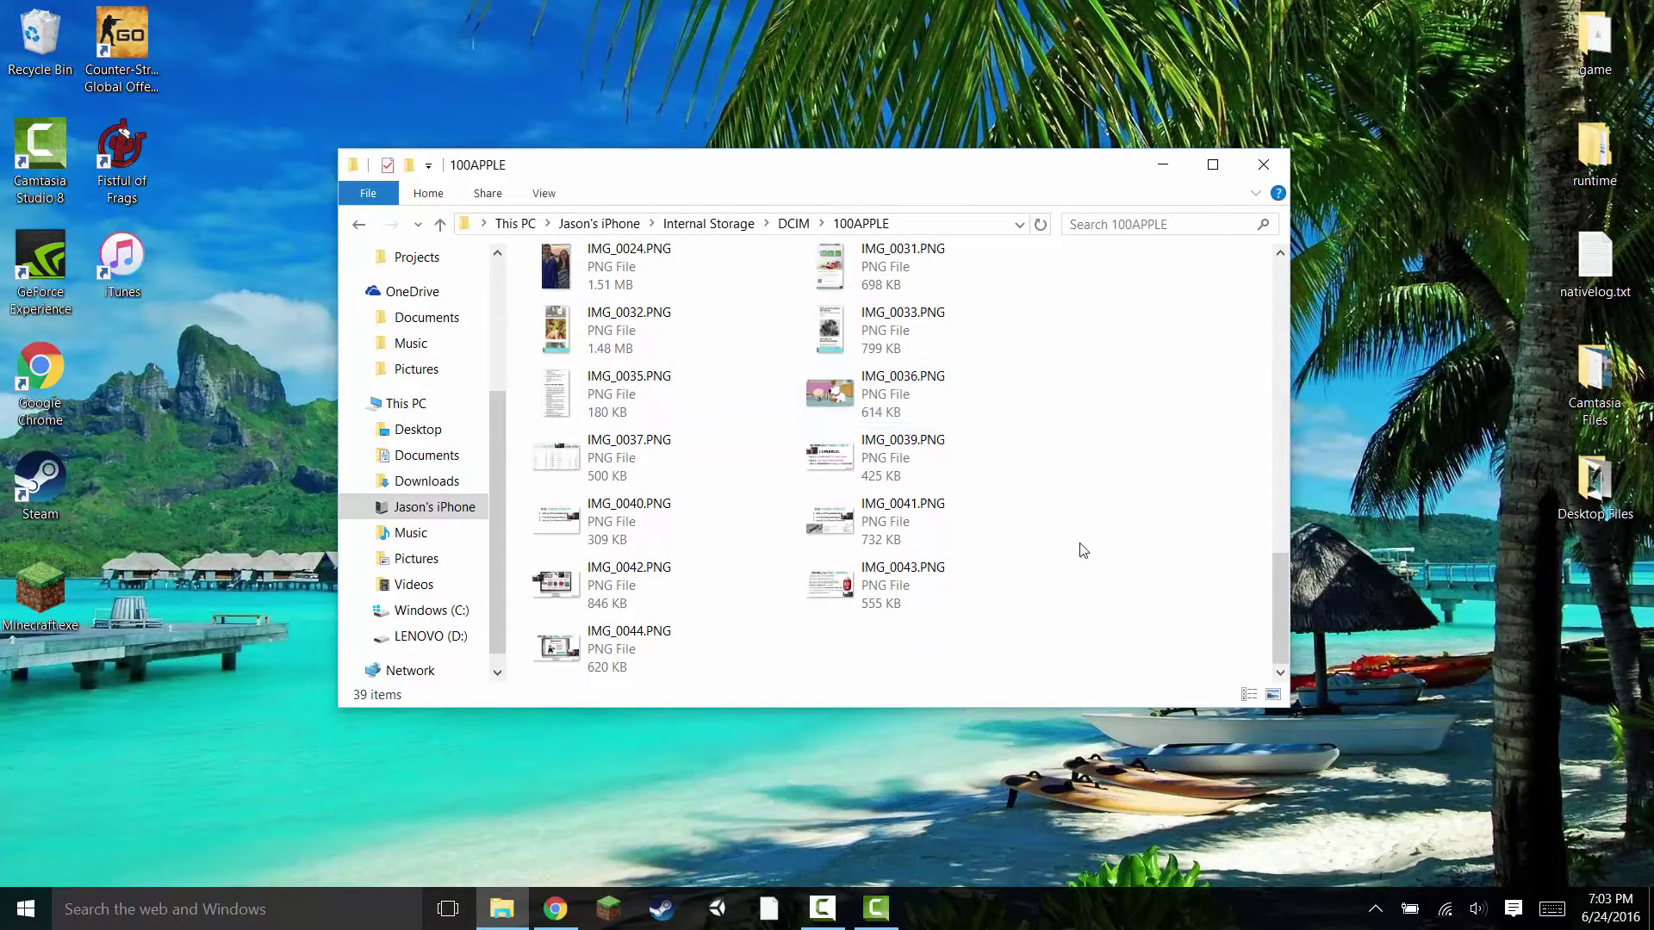
pyautogui.scroll(2, 1083, 553)
pyautogui.scroll(3, 1083, 554)
pyautogui.scroll(2, 1083, 553)
pyautogui.scroll(-2, 1083, 553)
pyautogui.scroll(-2, 1083, 554)
pyautogui.scroll(-3, 1084, 556)
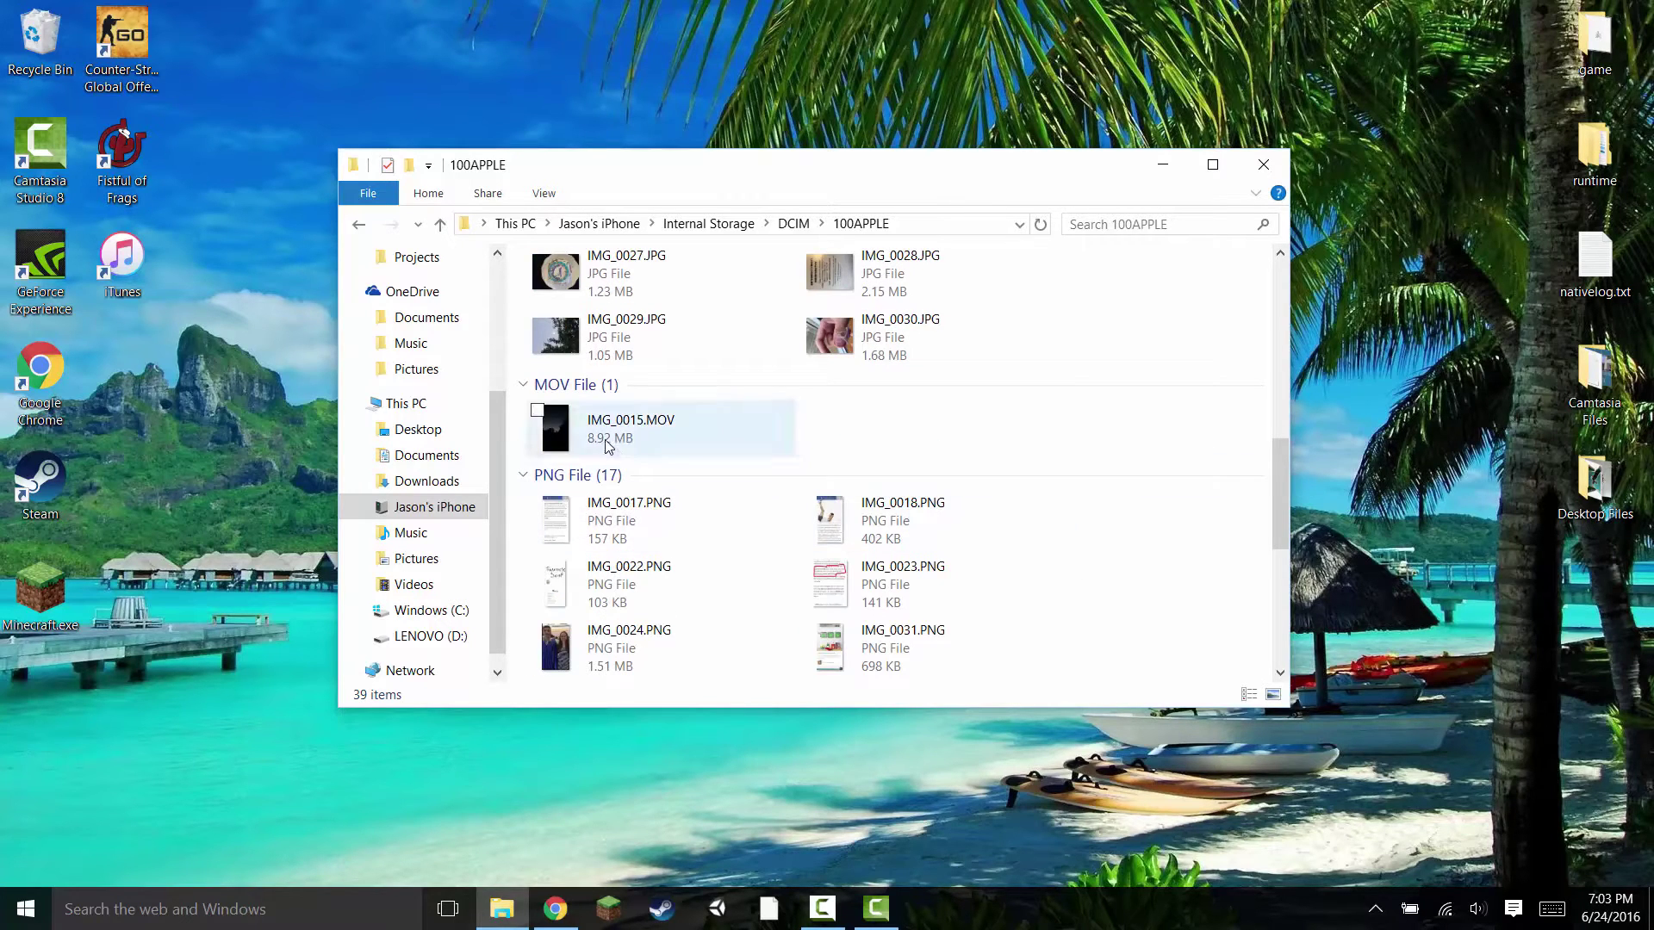
# Step: Copy IMG_0015.MOV into the desktop Pictures and Videos folder and open it to confirm
pyautogui.moveTo(720, 171)
pyautogui.mouseDown()
pyautogui.moveTo(971, 413)
pyautogui.moveTo(970, 447)
pyautogui.mouseUp()
pyautogui.scroll(1, 960, 639)
pyautogui.moveTo(904, 766)
pyautogui.mouseDown()
pyautogui.moveTo(1166, 499)
pyautogui.moveTo(815, 315)
pyautogui.moveTo(624, 373)
pyautogui.mouseUp()
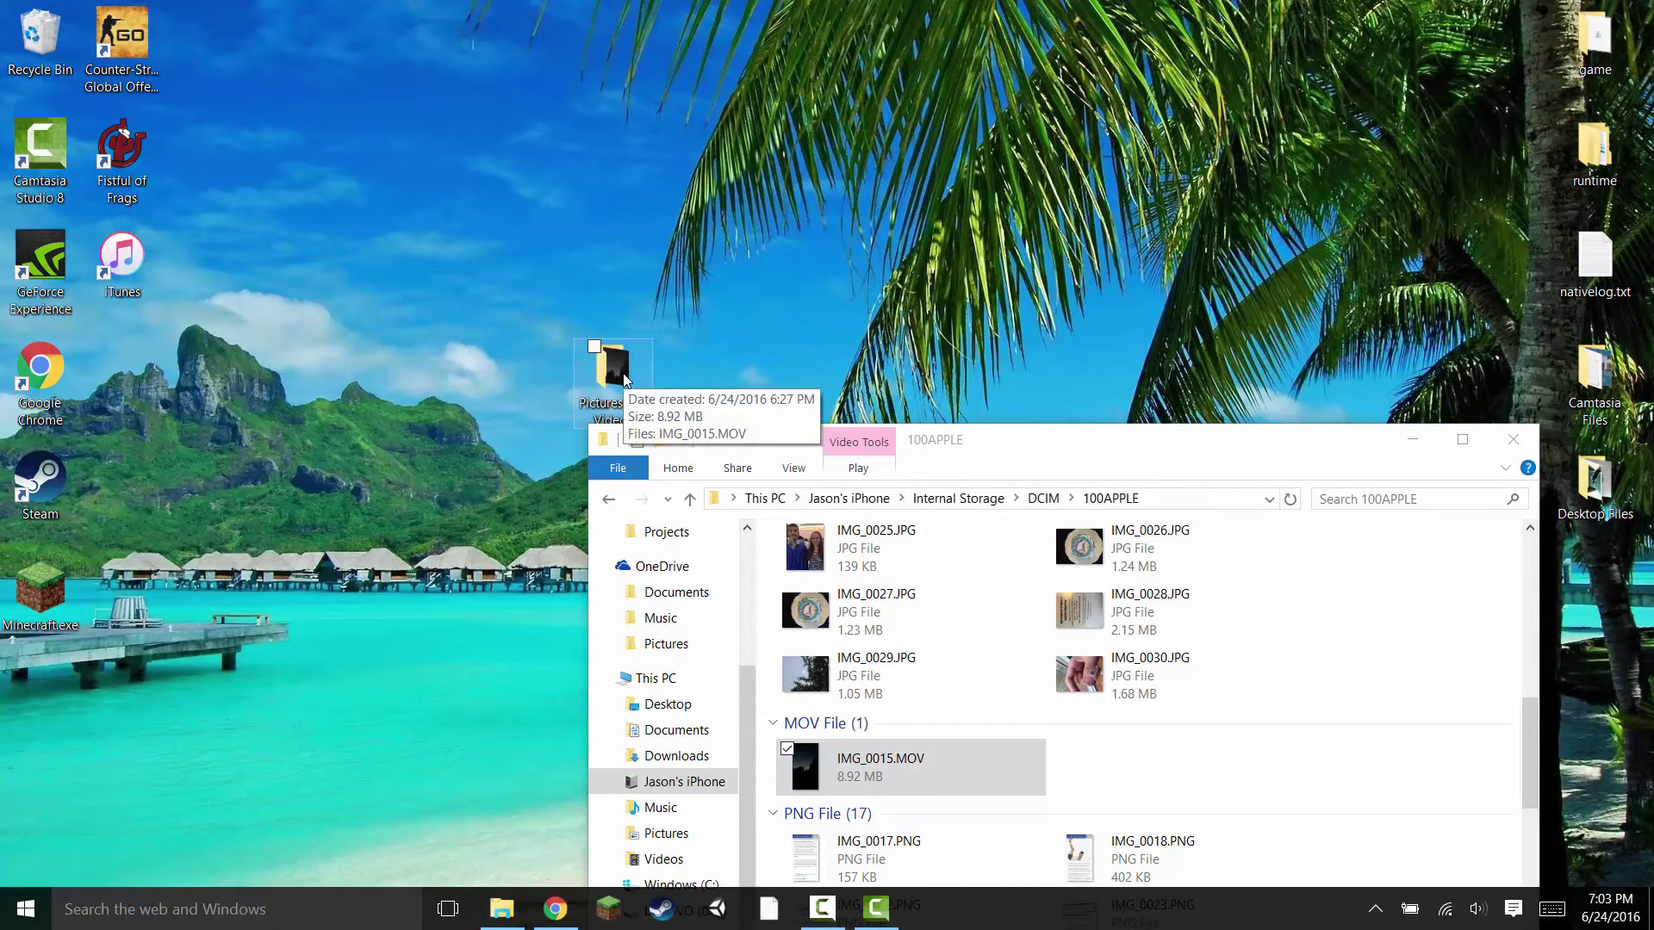
pyautogui.doubleClick(624, 374)
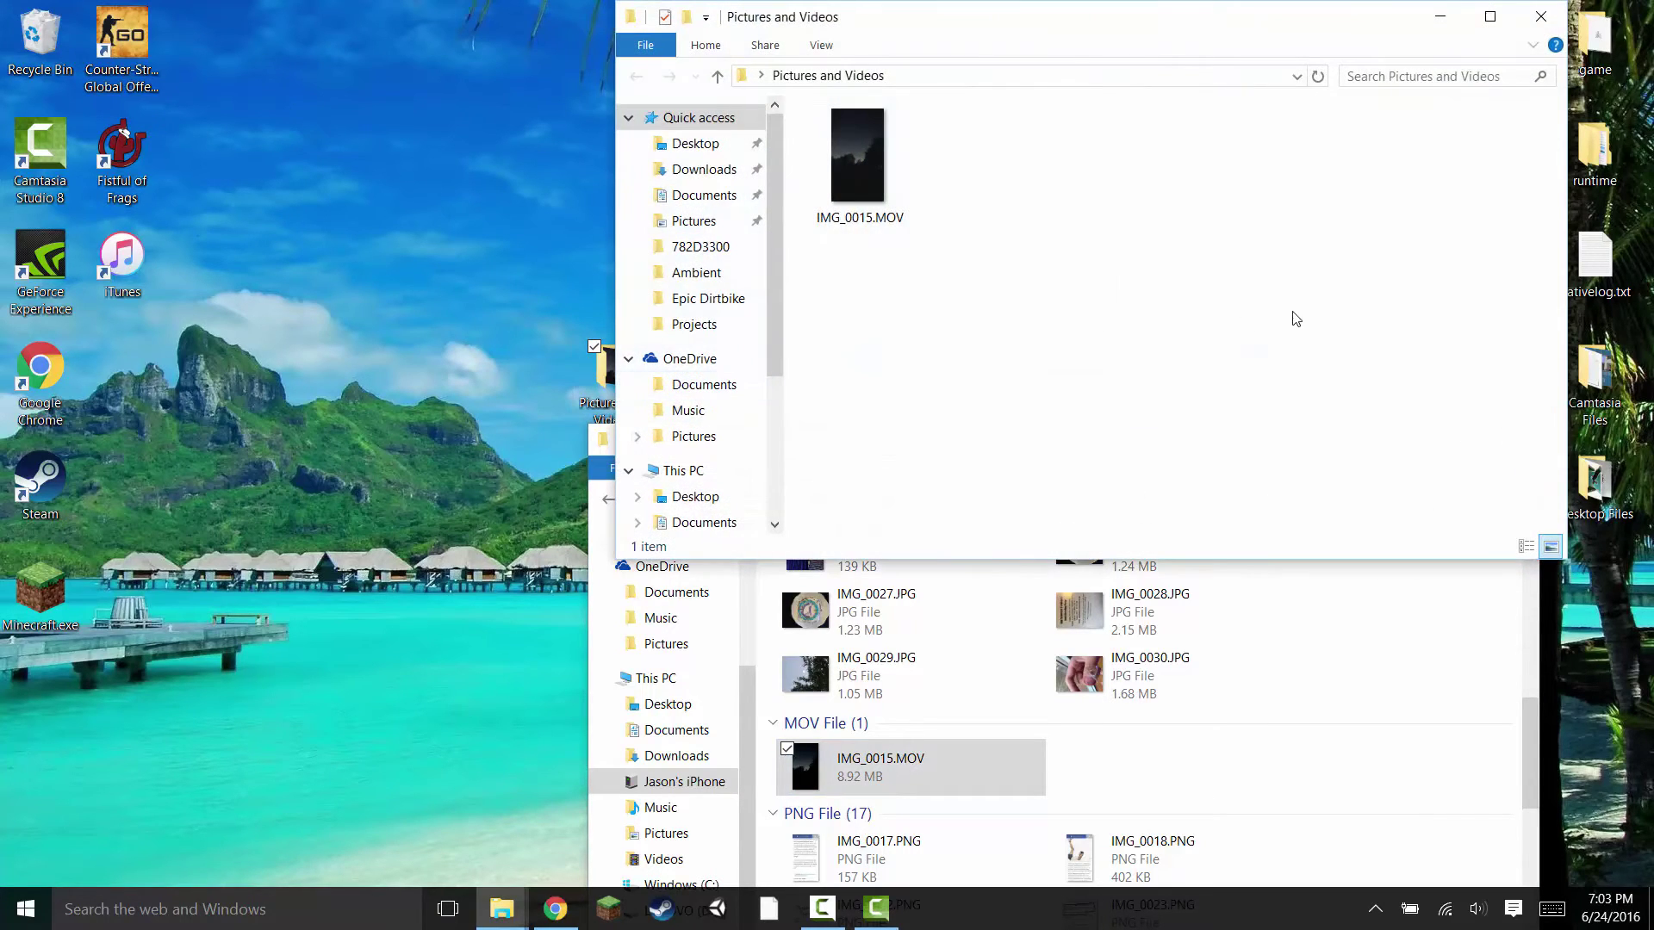
pyautogui.moveTo(960, 15); pyautogui.dragTo(629, 102)
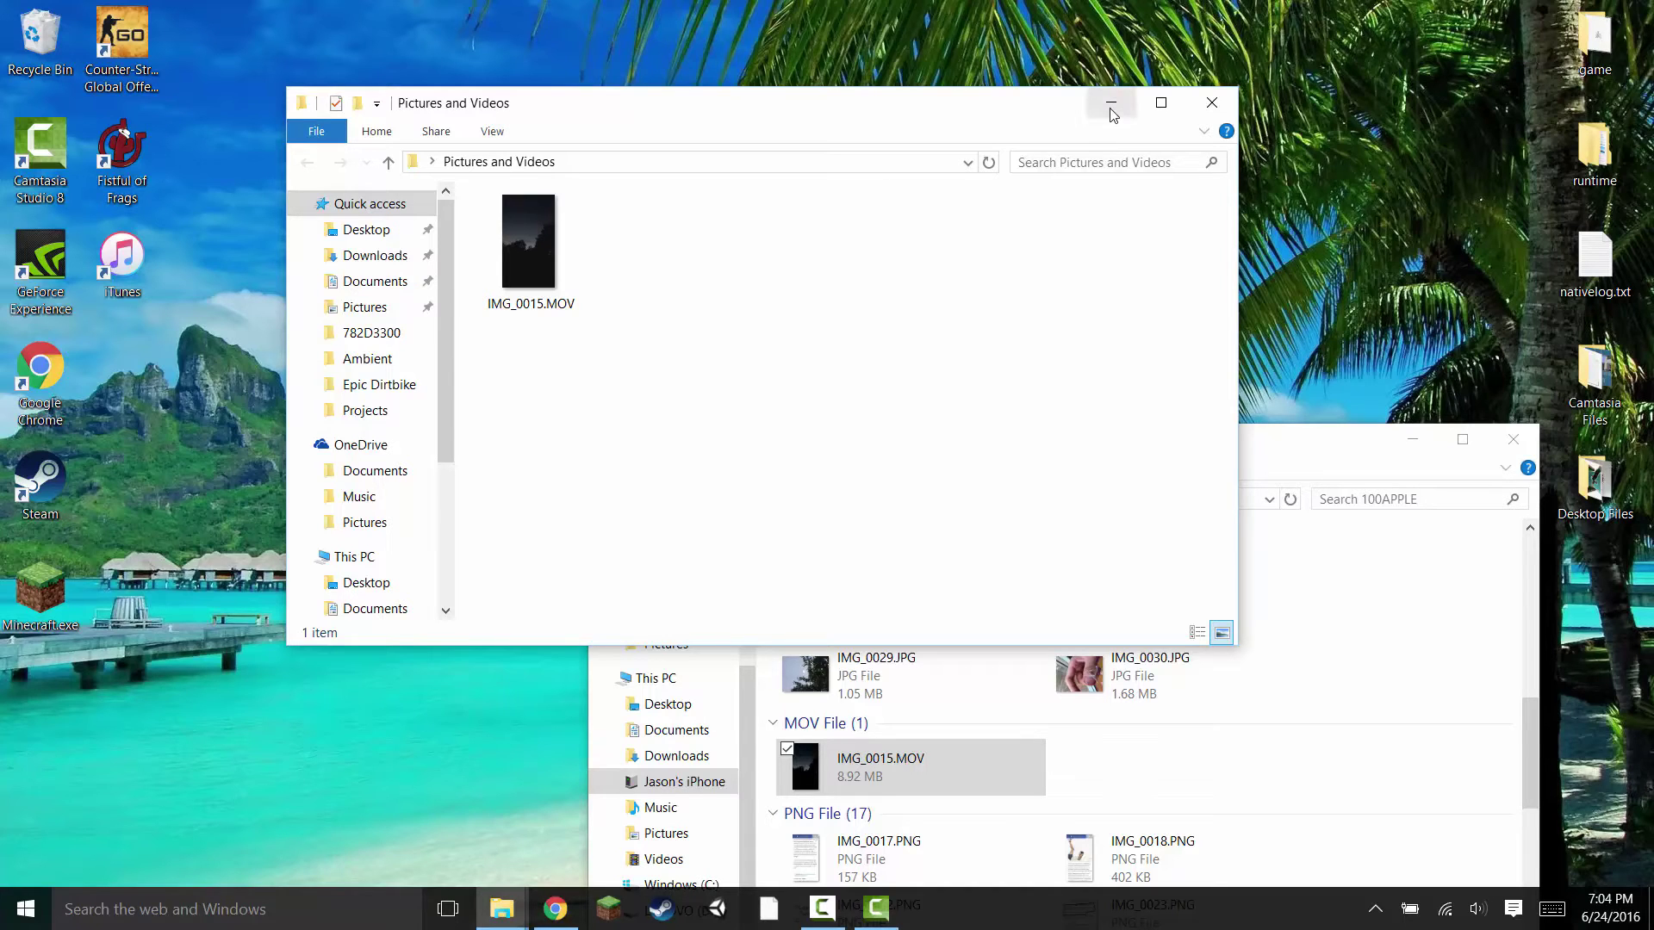
# Step: Hide Pictures and Videos, bring 100APPLE fully into view, and clear the video selection
pyautogui.click(1111, 103)
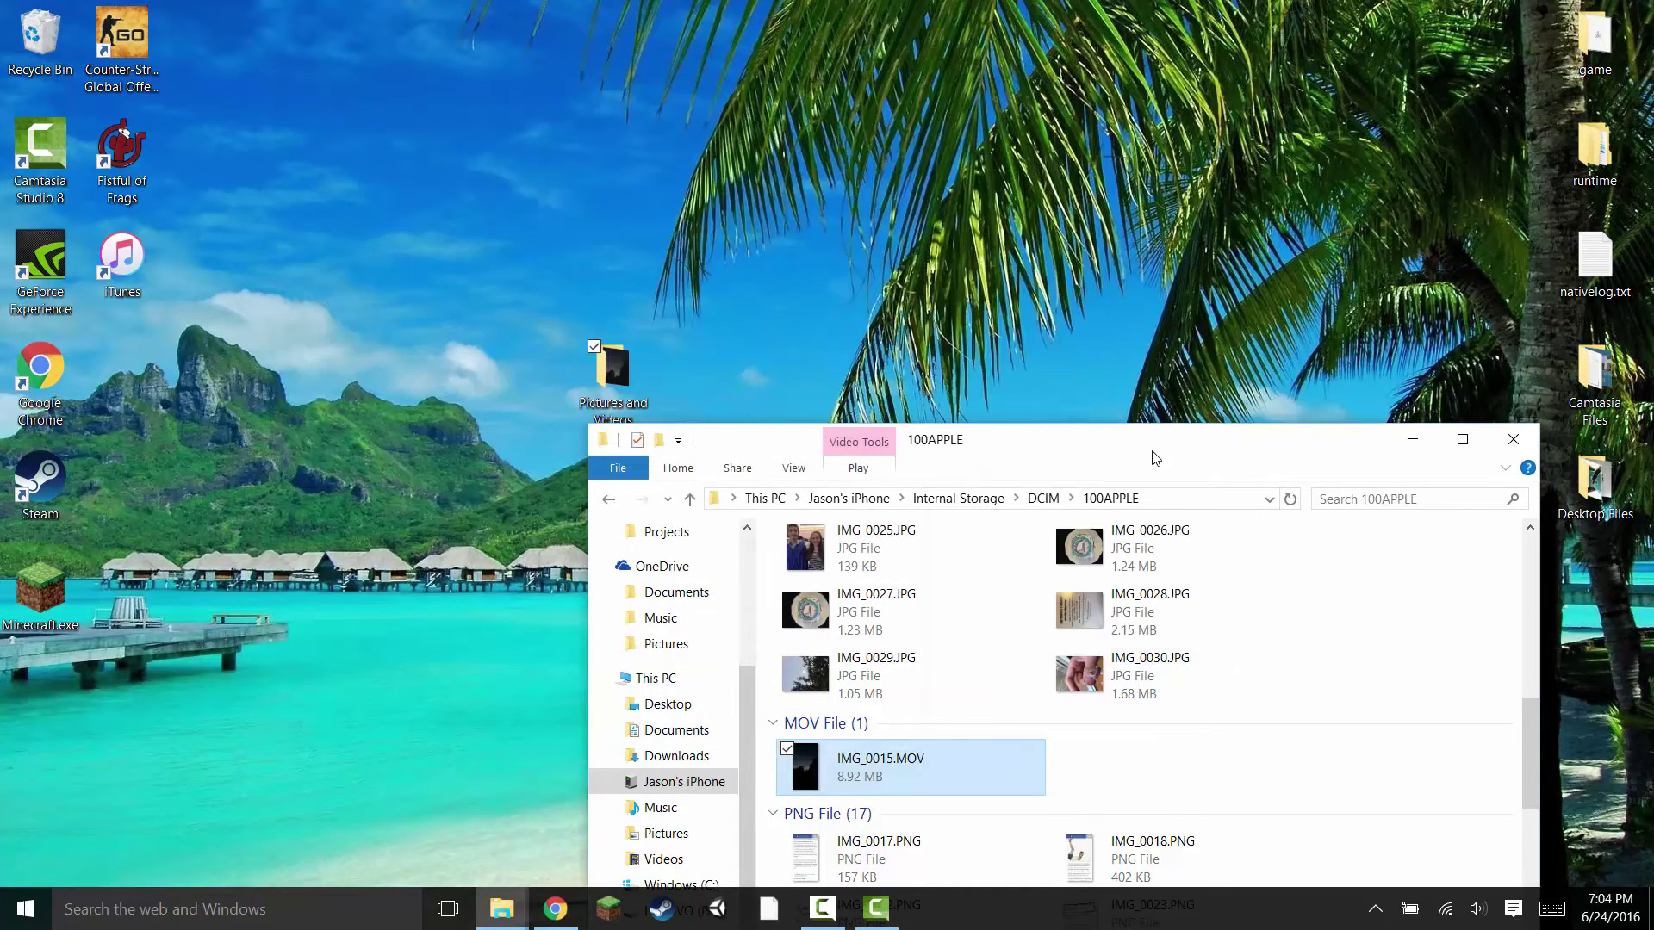
pyautogui.moveTo(1150, 442); pyautogui.dragTo(1124, 271)
pyautogui.click(1282, 489)
pyautogui.click(1360, 490)
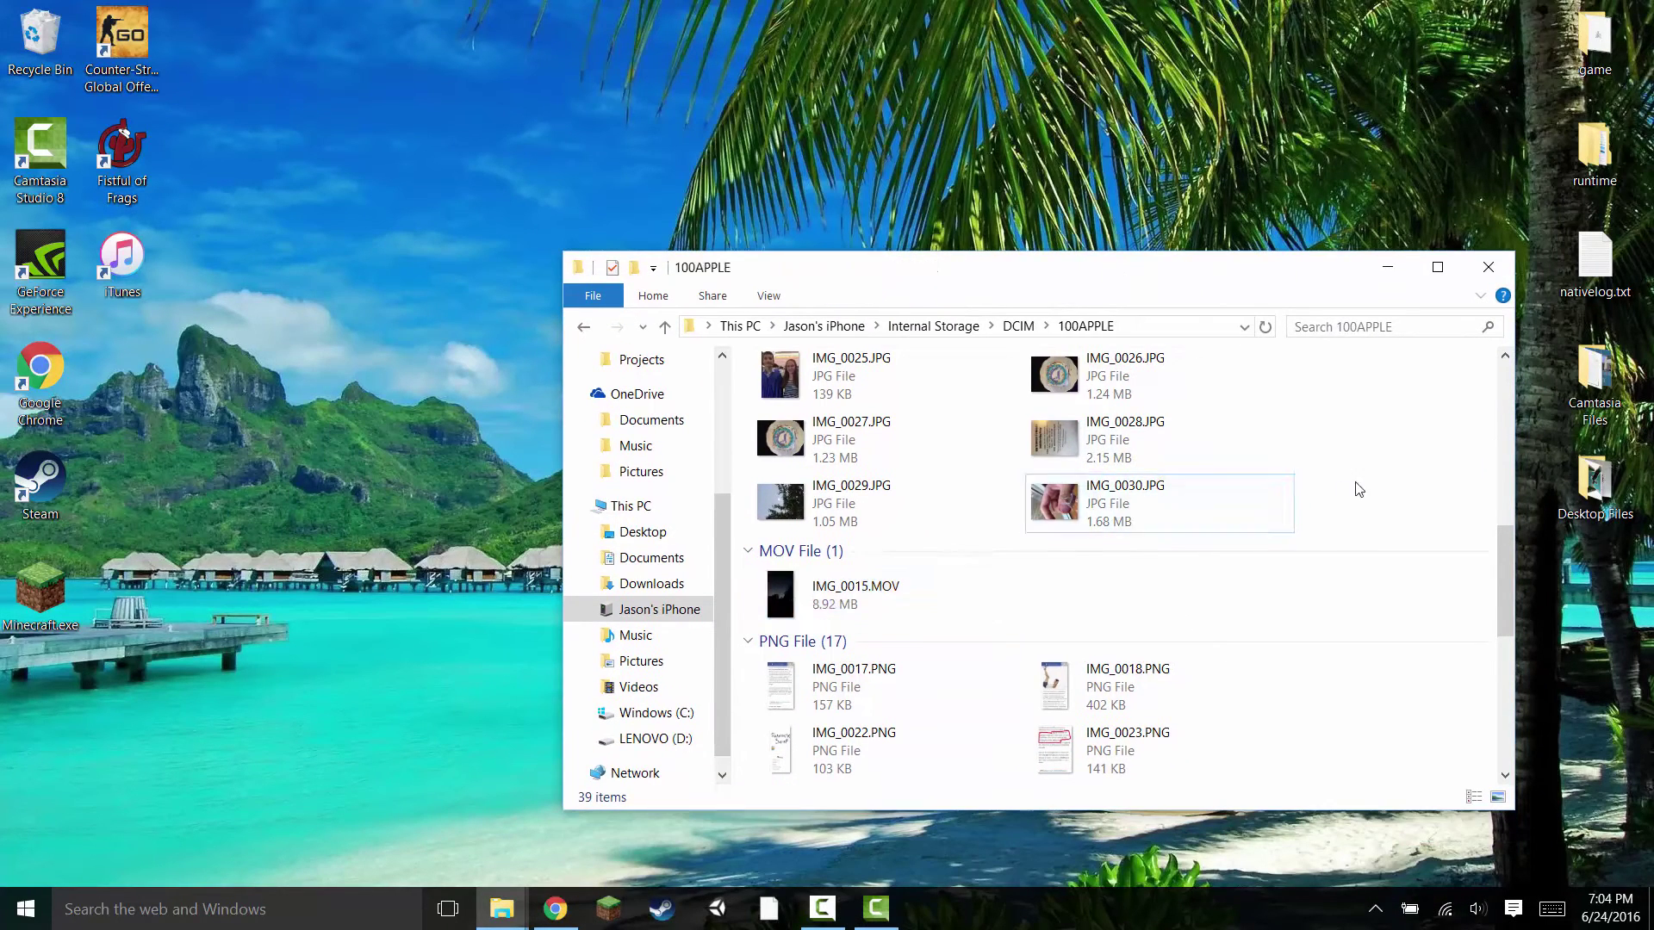
pyautogui.moveTo(1380, 518)
pyautogui.mouseDown()
pyautogui.moveTo(886, 473)
pyautogui.moveTo(875, 486)
pyautogui.mouseUp()
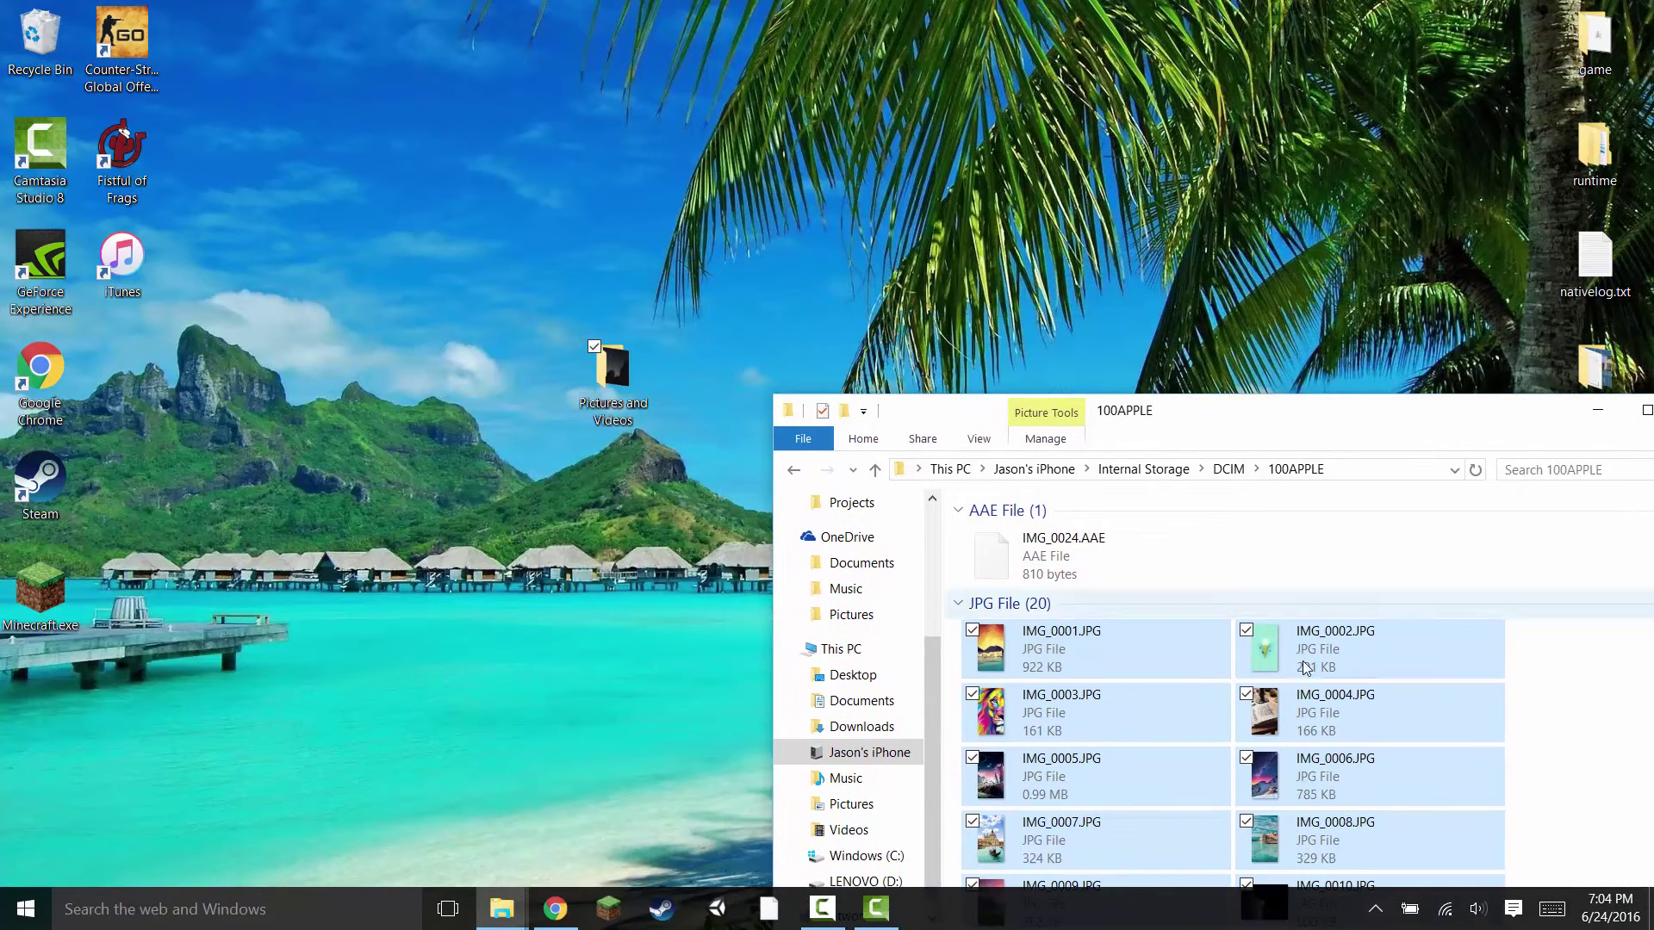
# Step: Drag the 20 selected JPG photos into Pictures and Videos and open it to check them
pyautogui.moveTo(850, 505); pyautogui.dragTo(1090, 736)
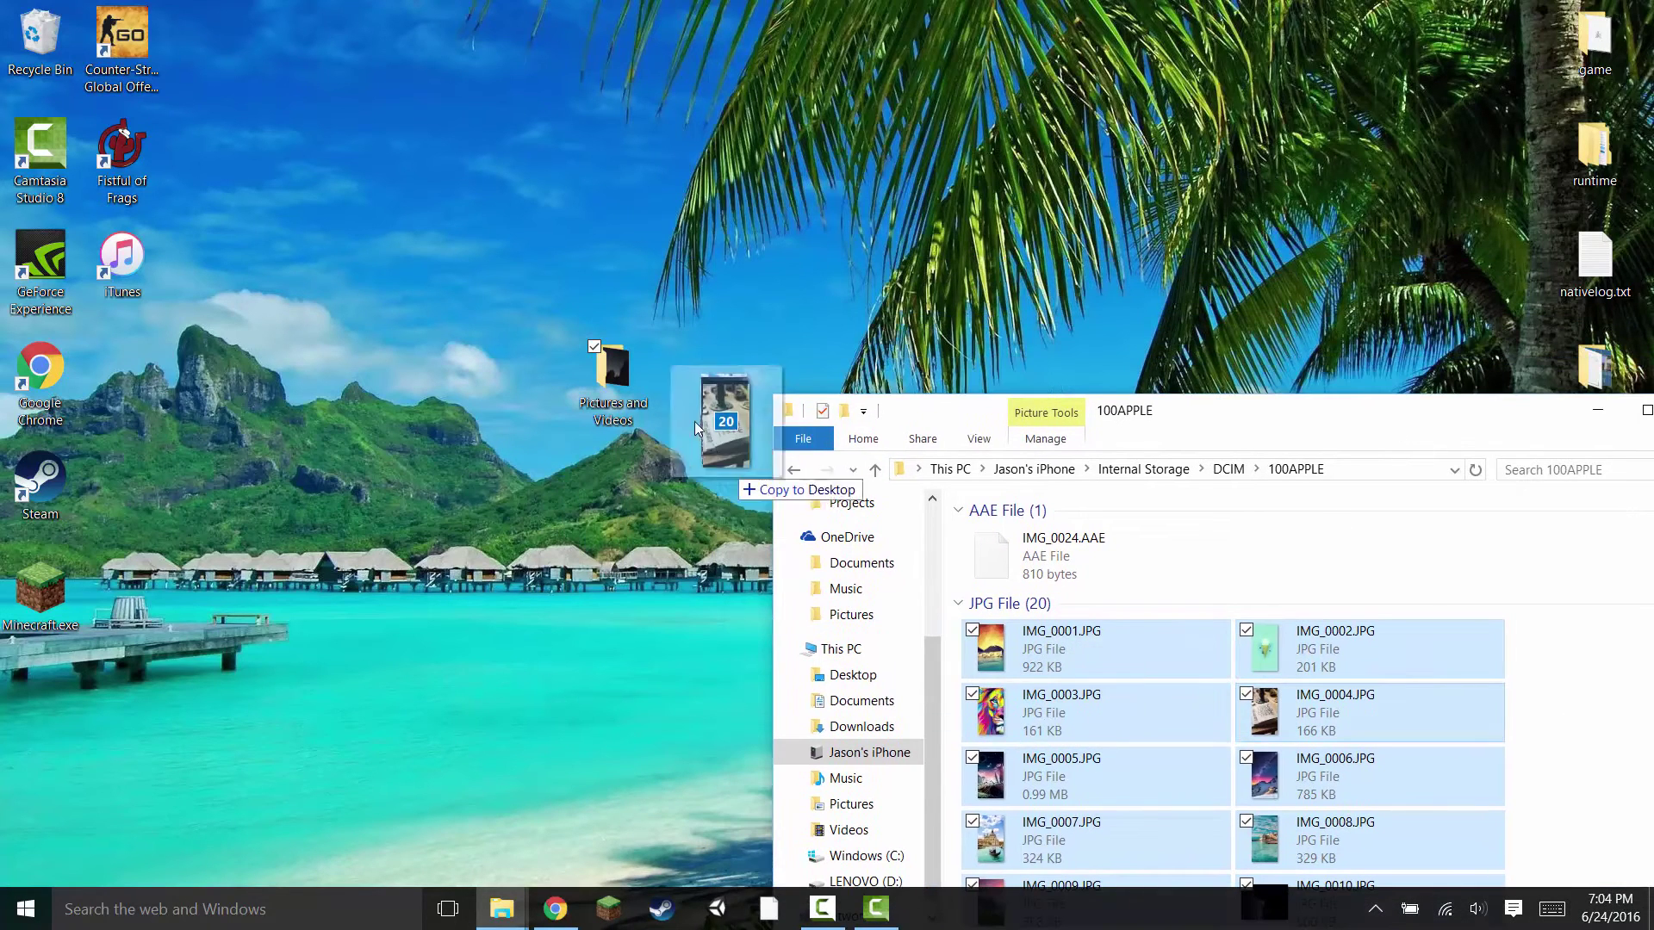
pyautogui.moveTo(686, 411); pyautogui.dragTo(446, 311)
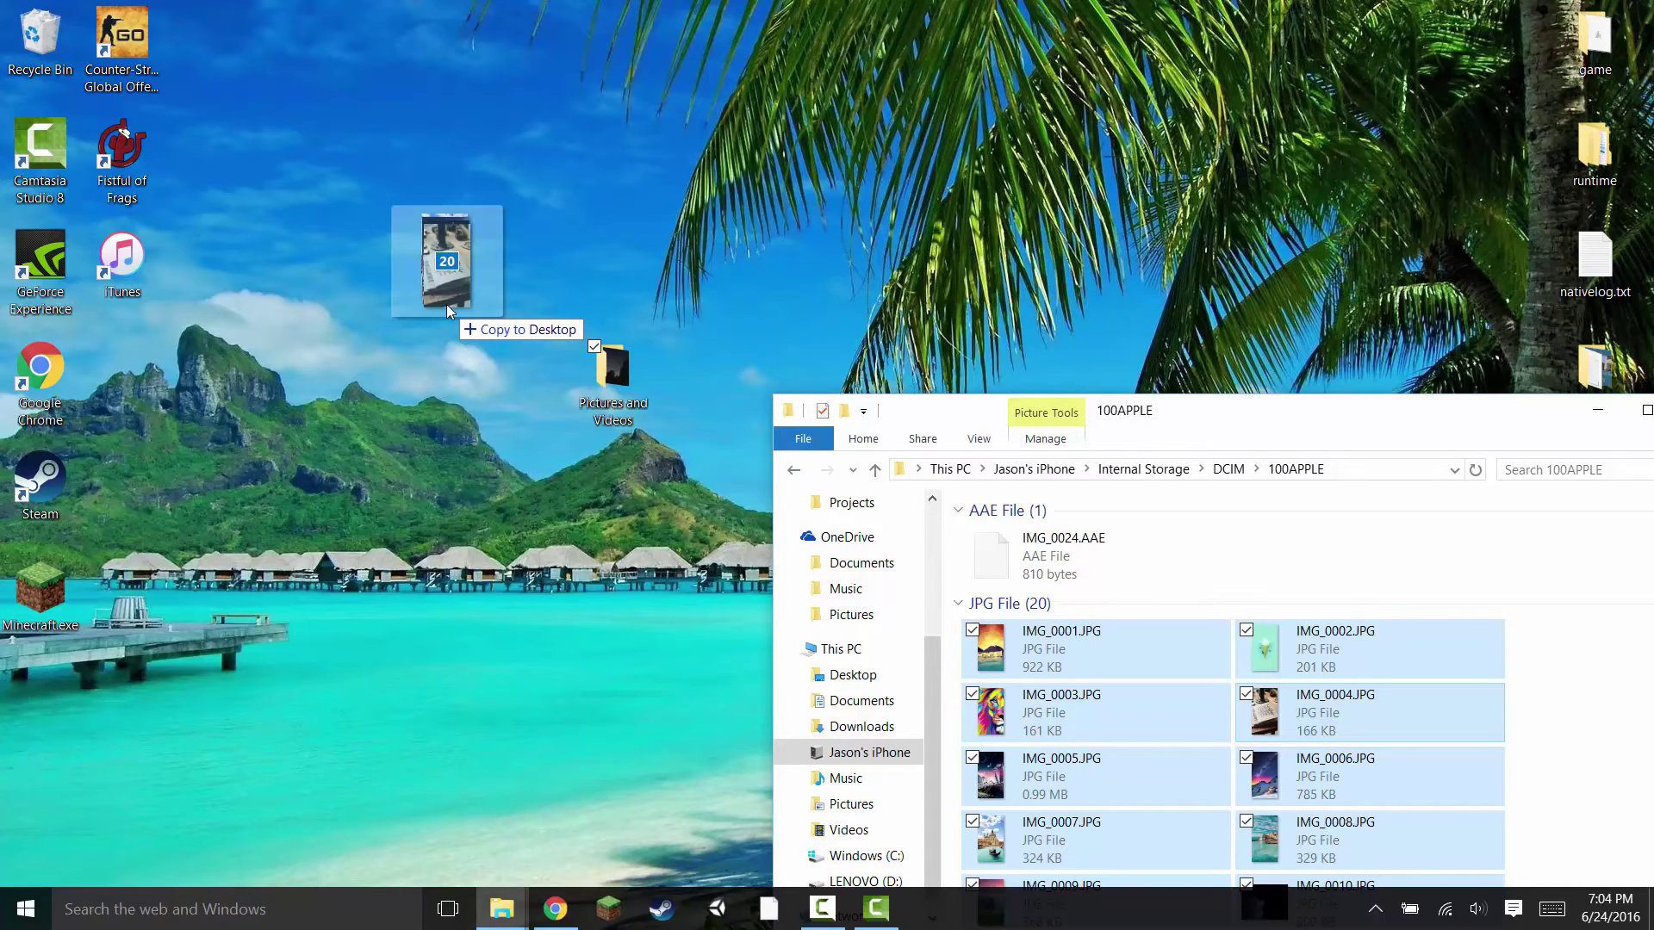
pyautogui.moveTo(447, 307); pyautogui.dragTo(601, 400)
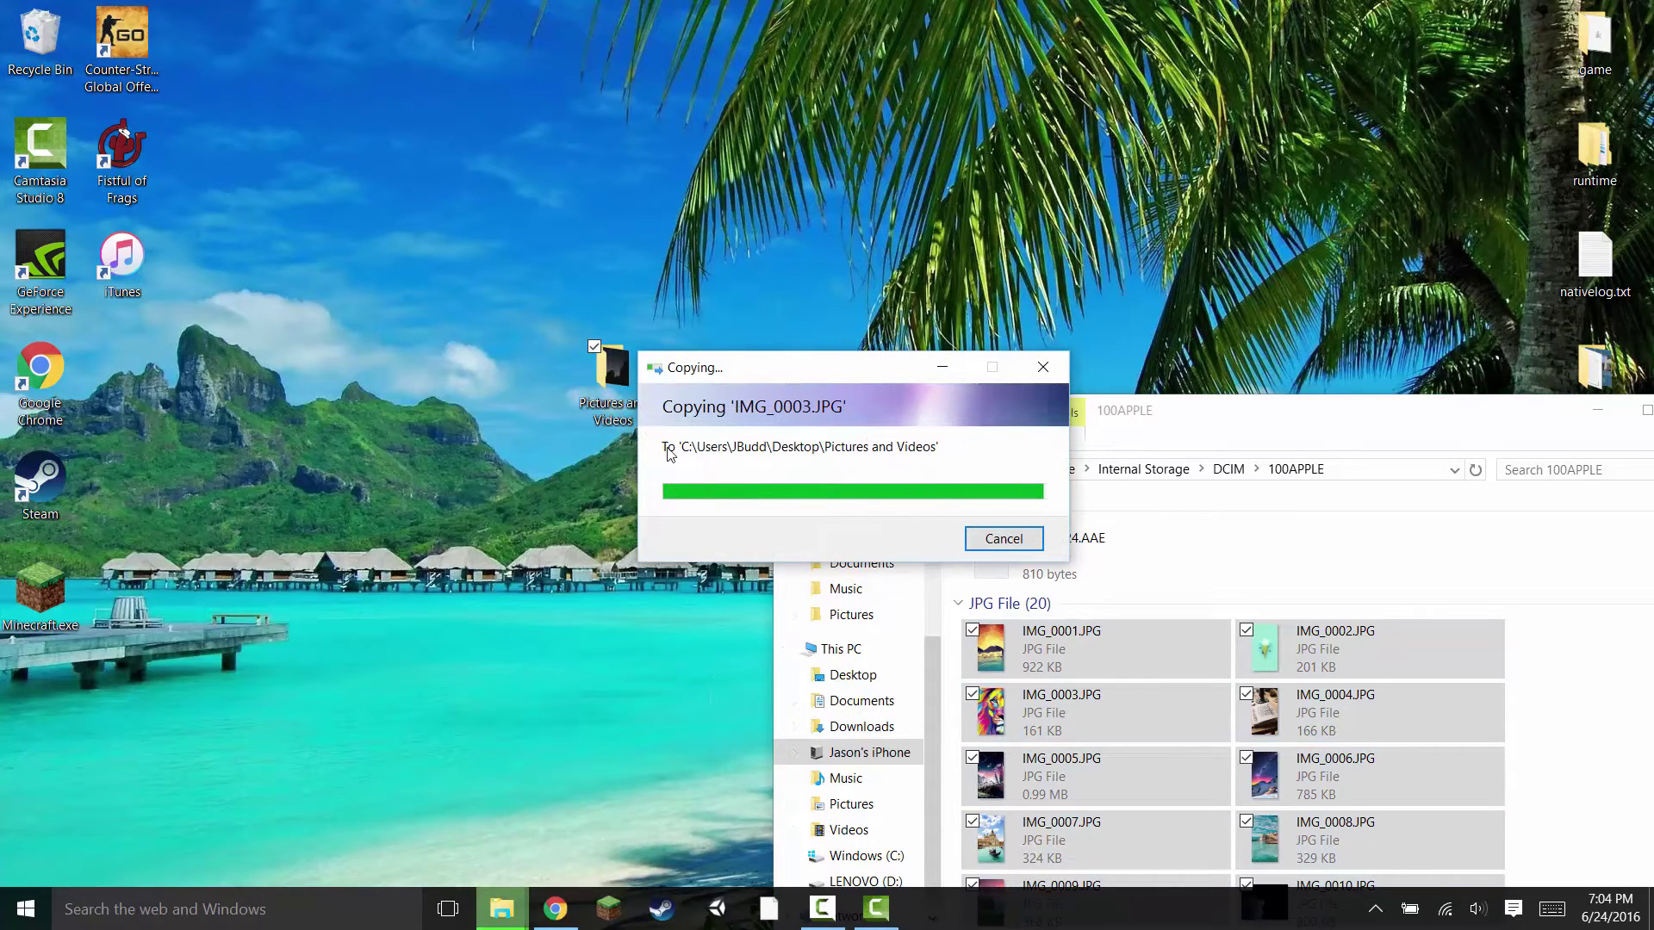
pyautogui.doubleClick(610, 378)
pyautogui.scroll(-1, 725, 385)
pyautogui.scroll(1, 738, 406)
pyautogui.click(1202, 105)
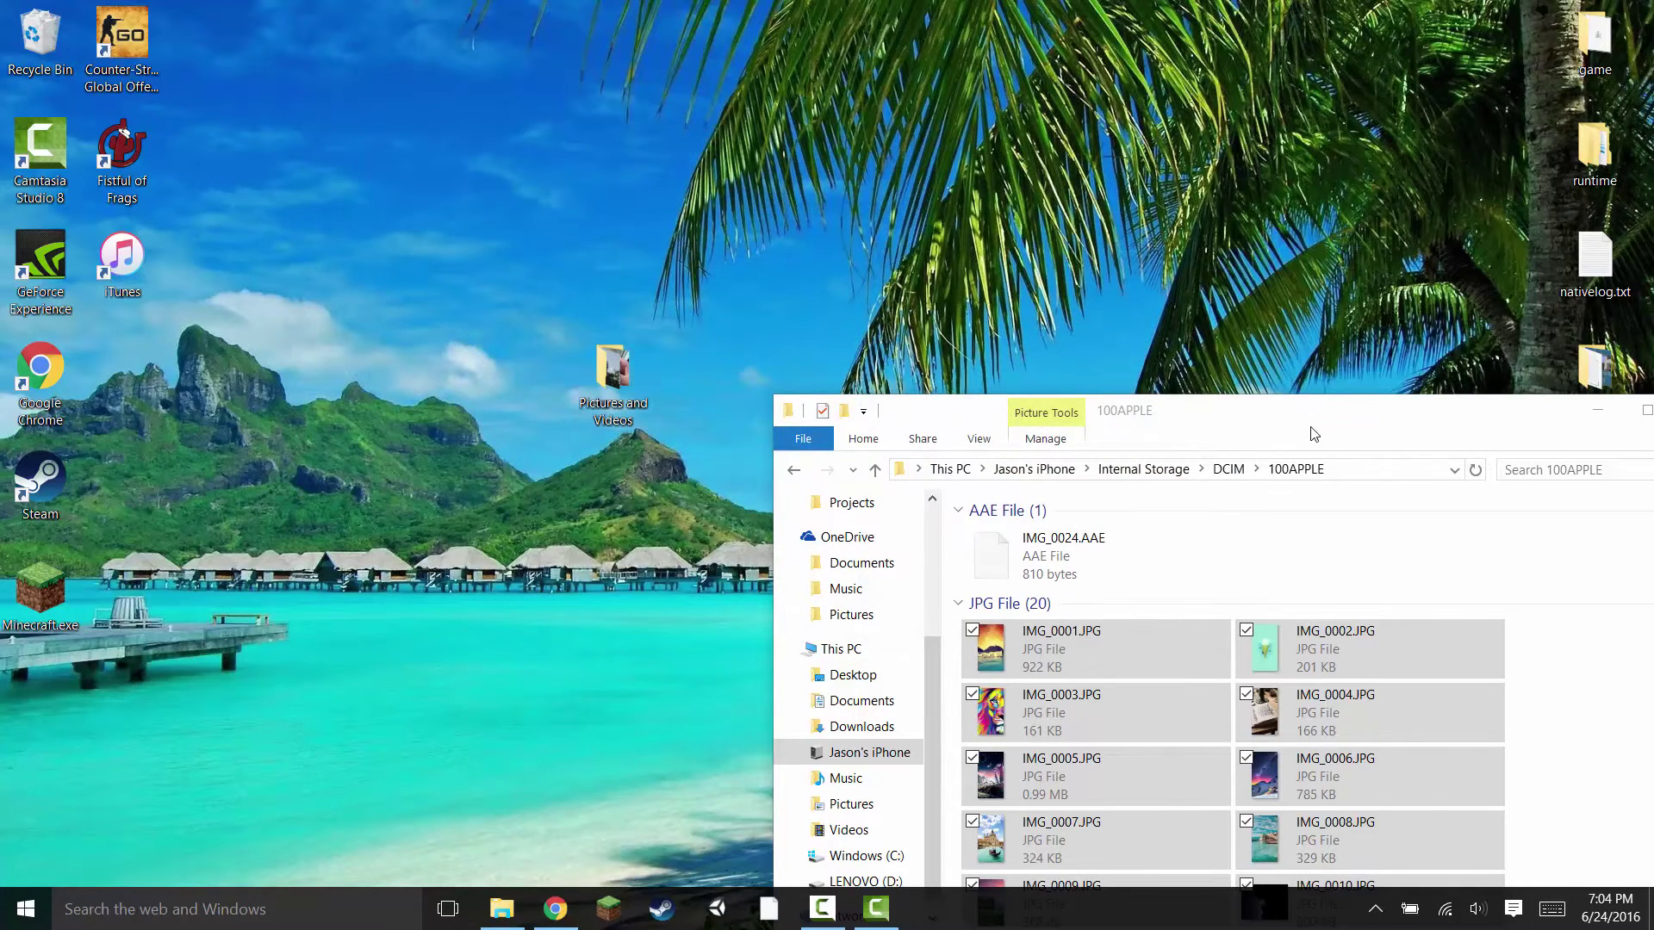
pyautogui.moveTo(1311, 431); pyautogui.dragTo(1071, 237)
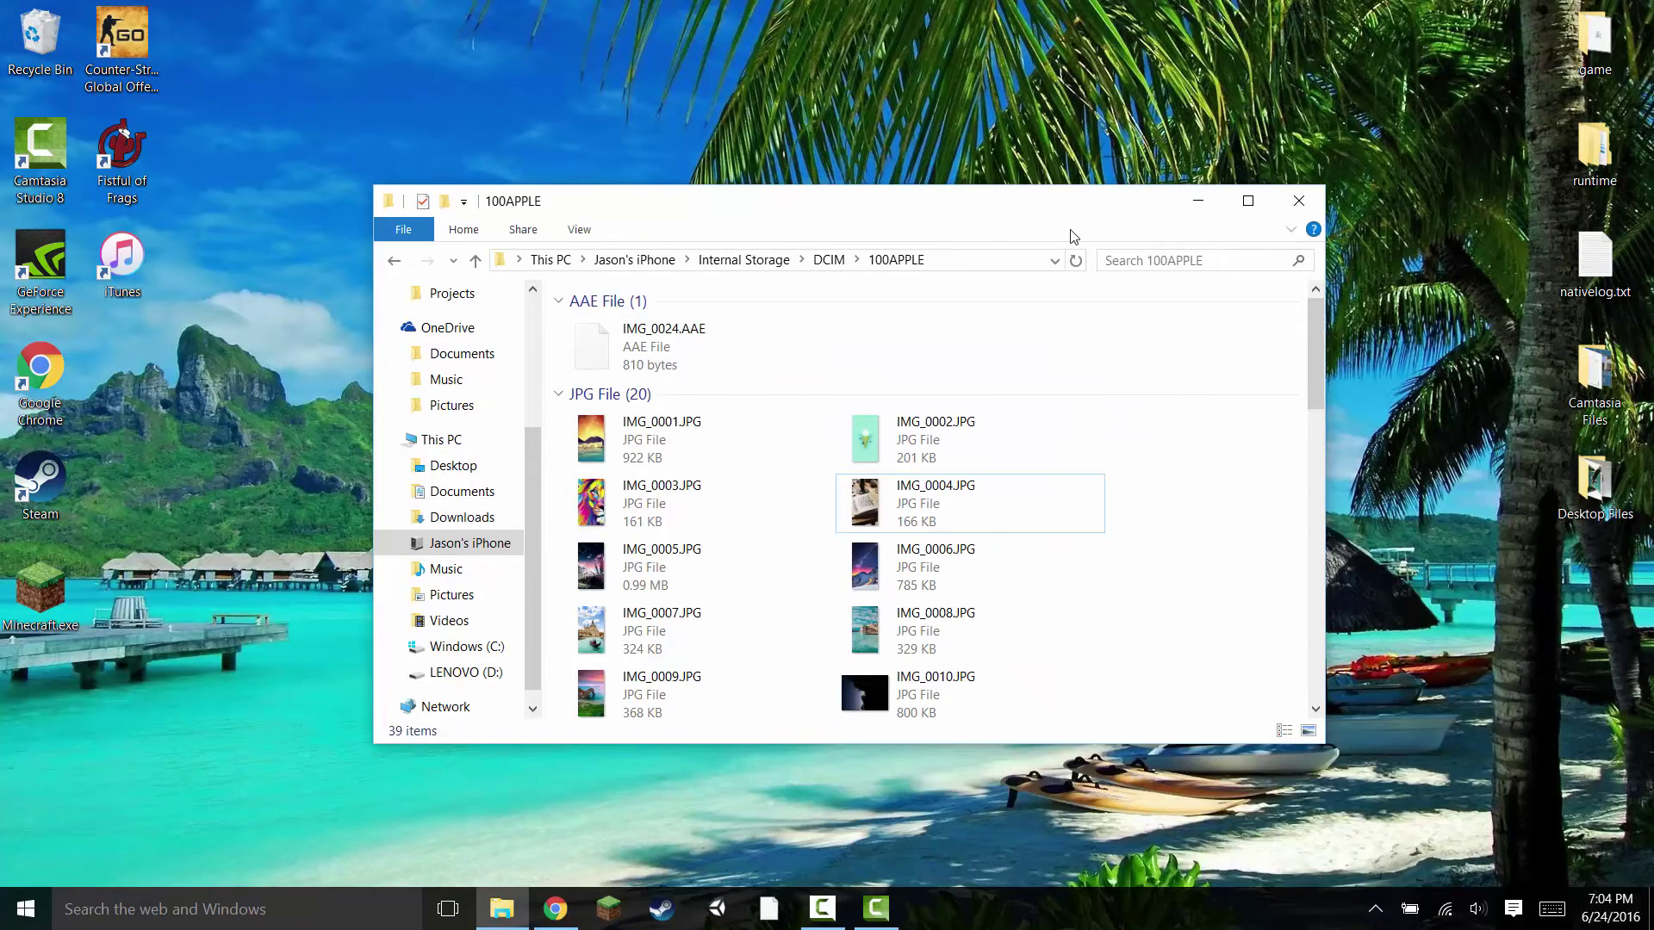